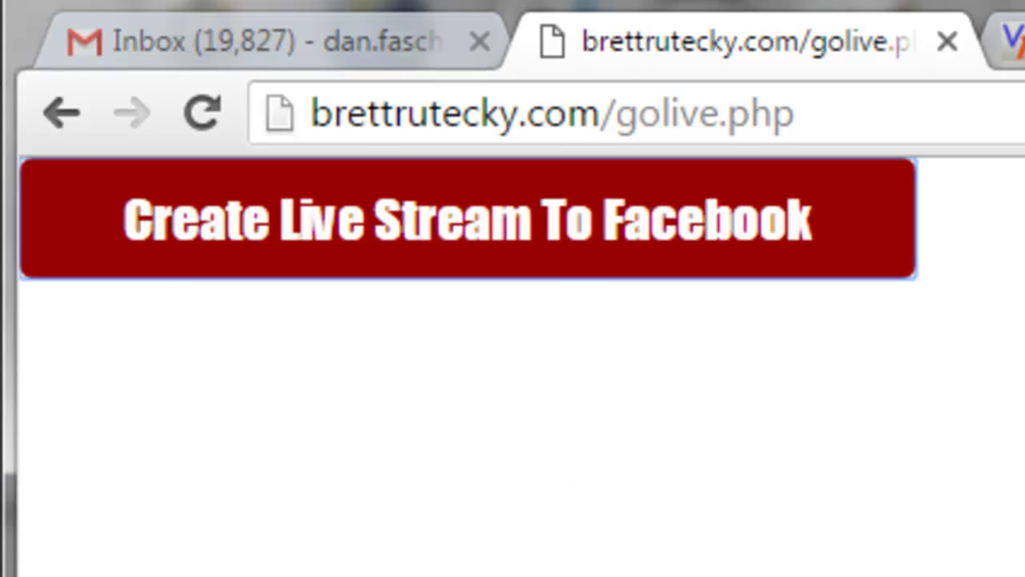
Start creating a live stream to Facebook and choose to share it on a Page you manage.
left_click(803, 126)
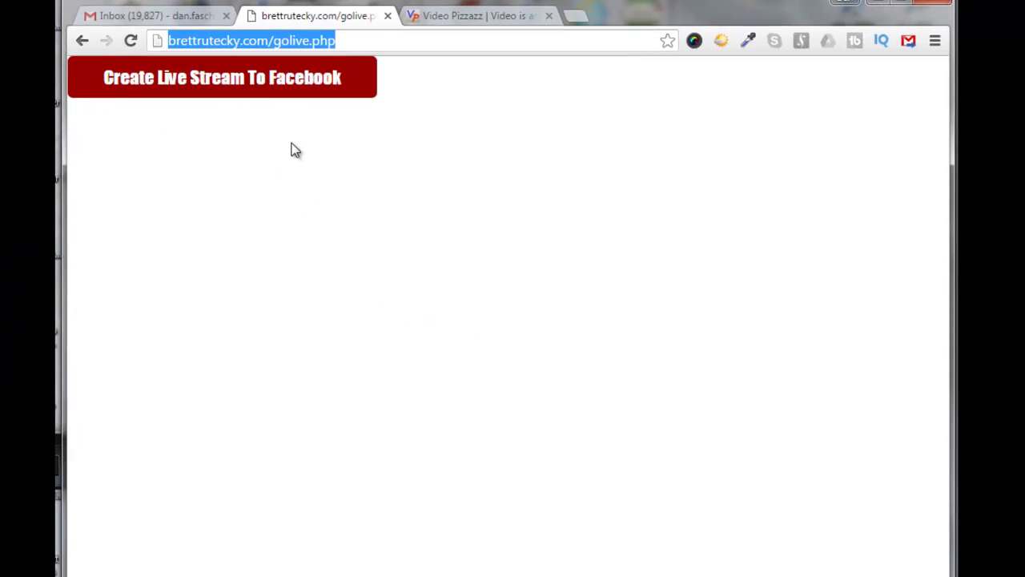
left_click(297, 83)
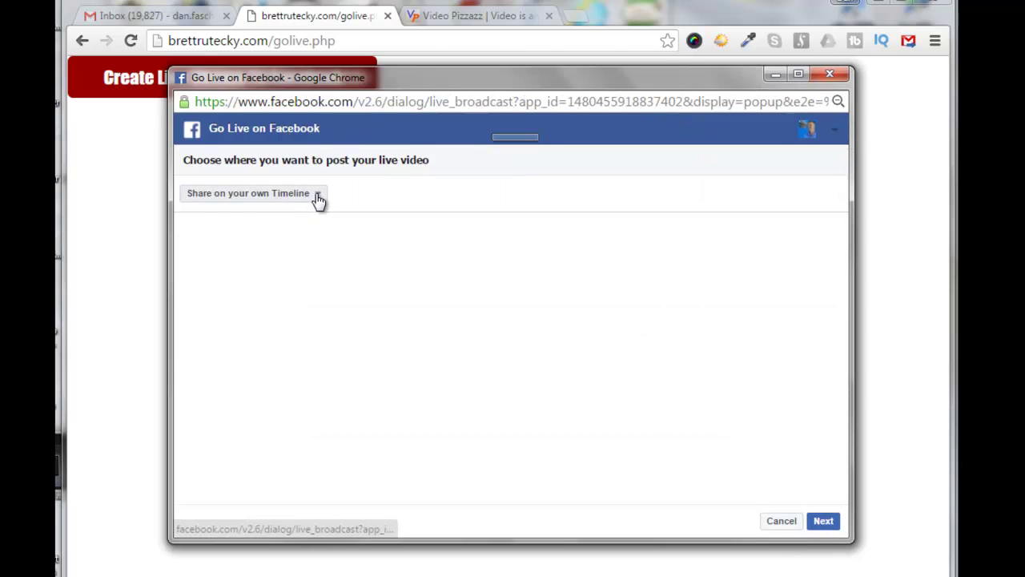
left_click(318, 196)
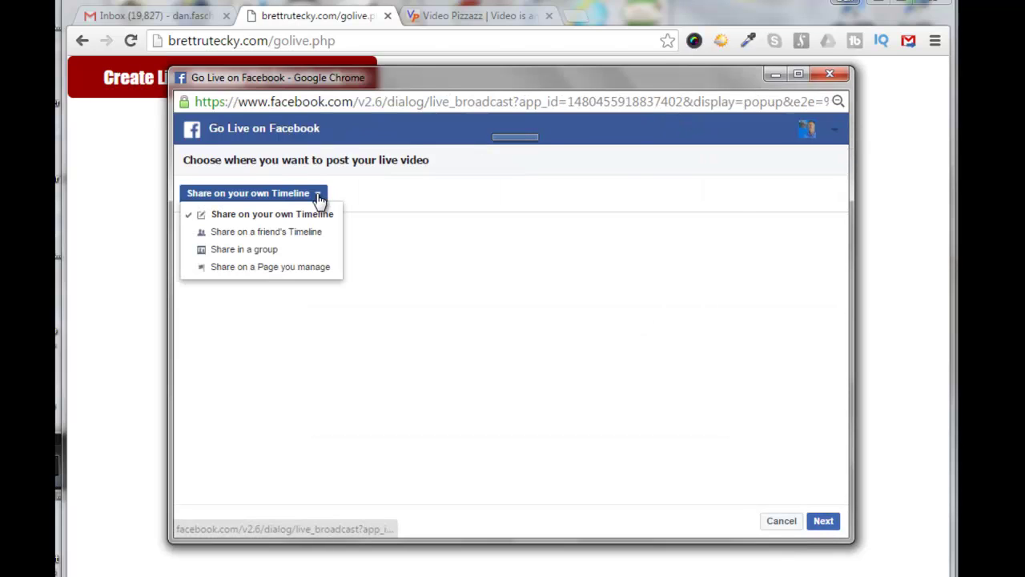
left_click(314, 273)
Select Make Money Online as the Page for the live video and continue to the broadcast details.
left_click(246, 229)
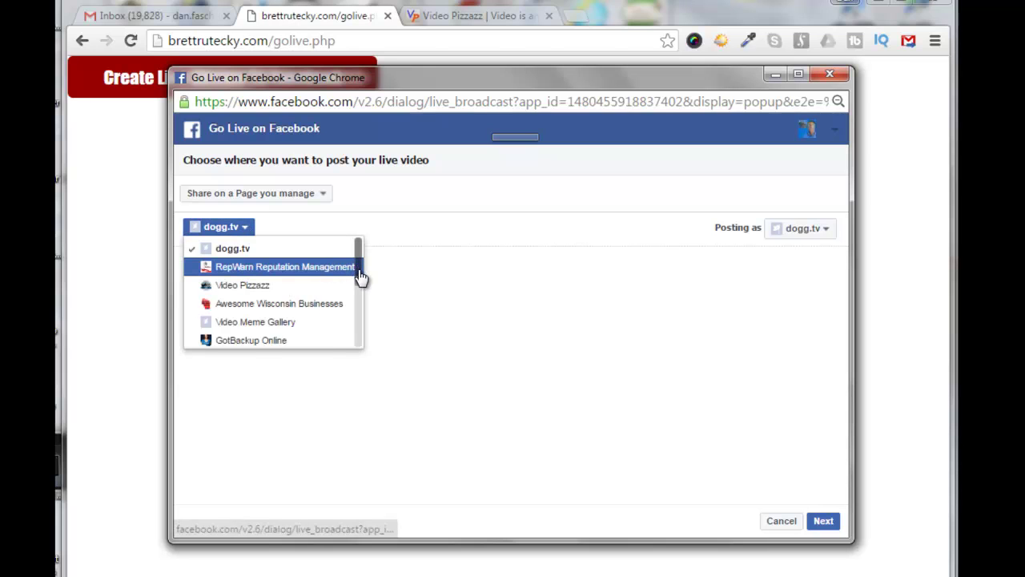
scroll(360, 305, "down", 4)
scroll(362, 340, "down", 1)
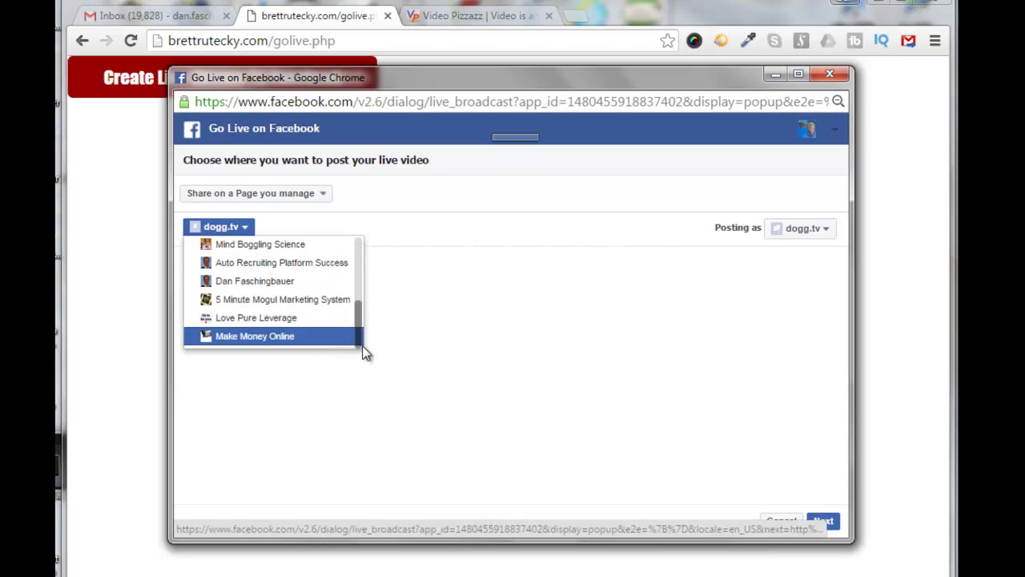
left_click(268, 337)
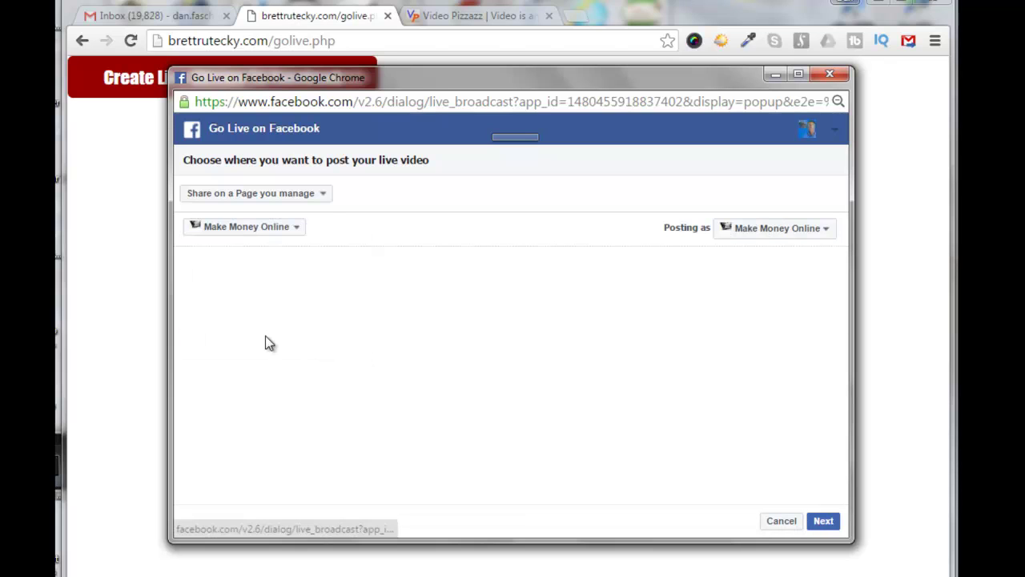
left_click(824, 530)
left_click(645, 175)
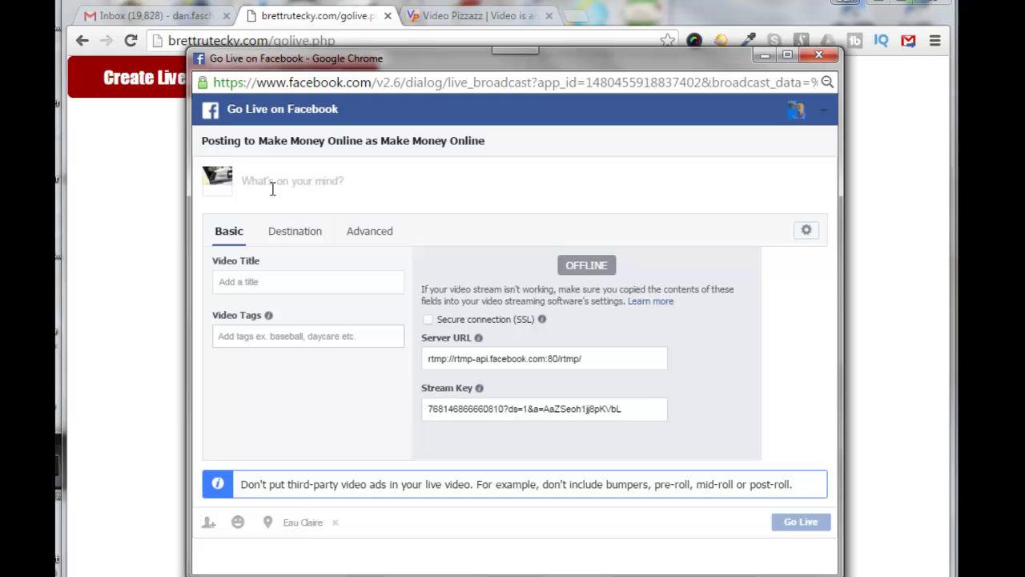
Review the destination and advanced settings of the live video, ending back at the basic settings.
left_click(297, 238)
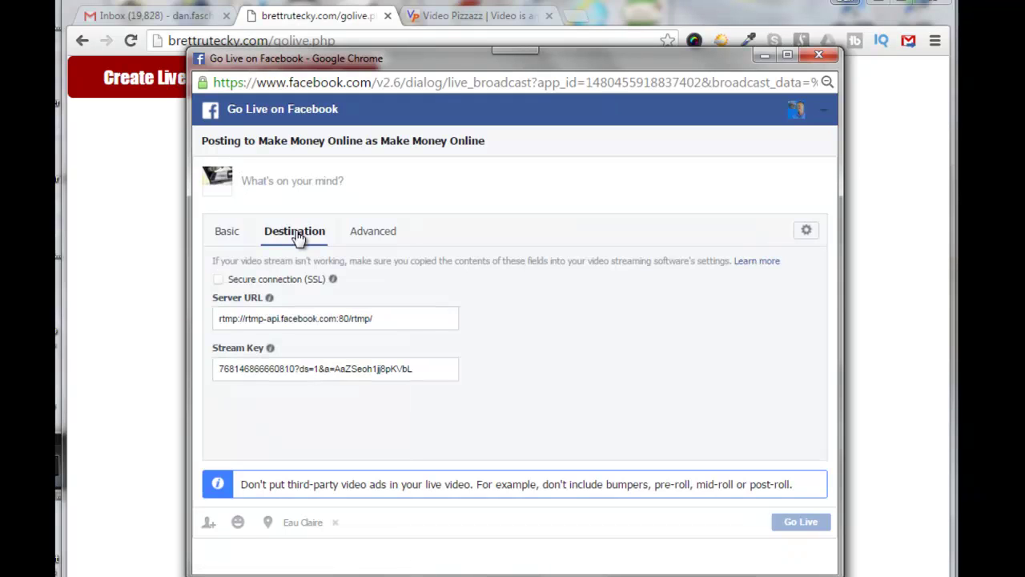
left_click(376, 239)
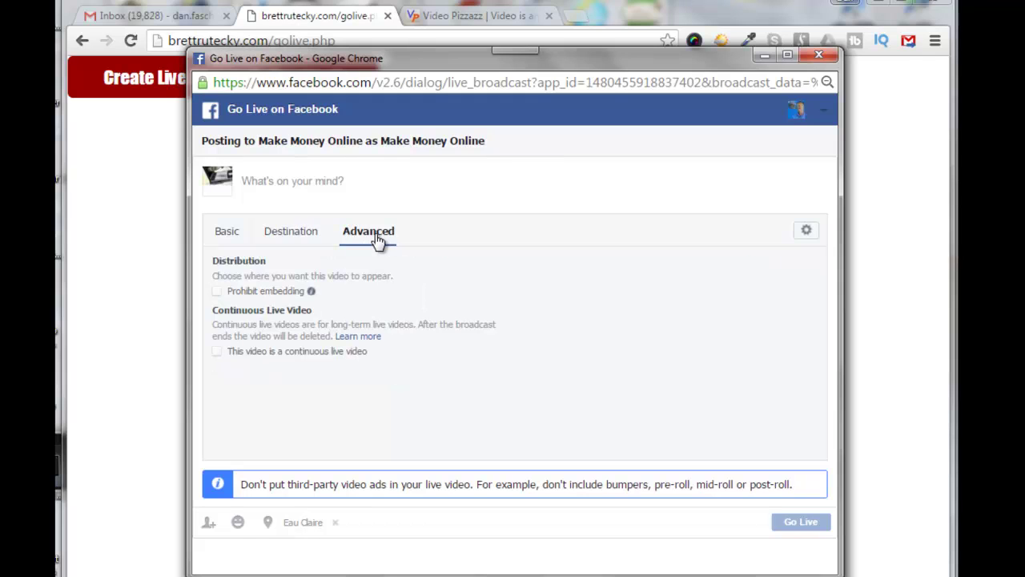
left_click(230, 237)
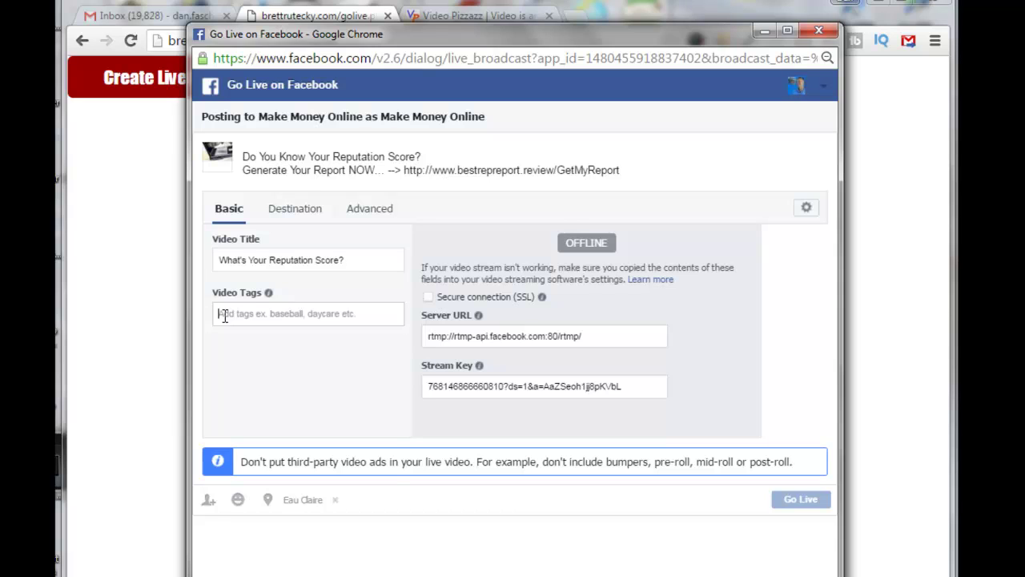
Add the video tags Reputation, Reputation management and Repair Bad Reputation to the live video.
type("reputat")
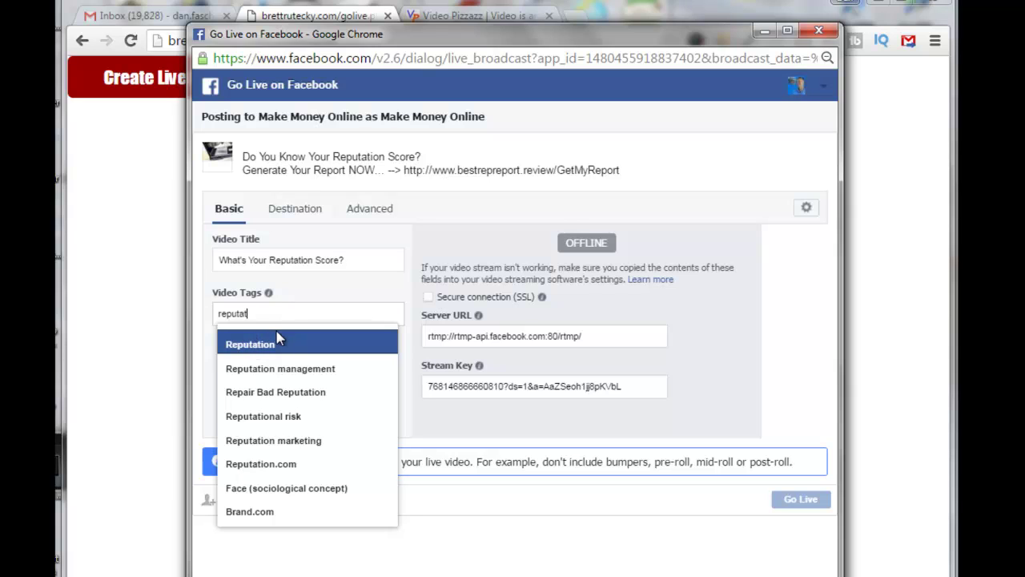
left_click(246, 344)
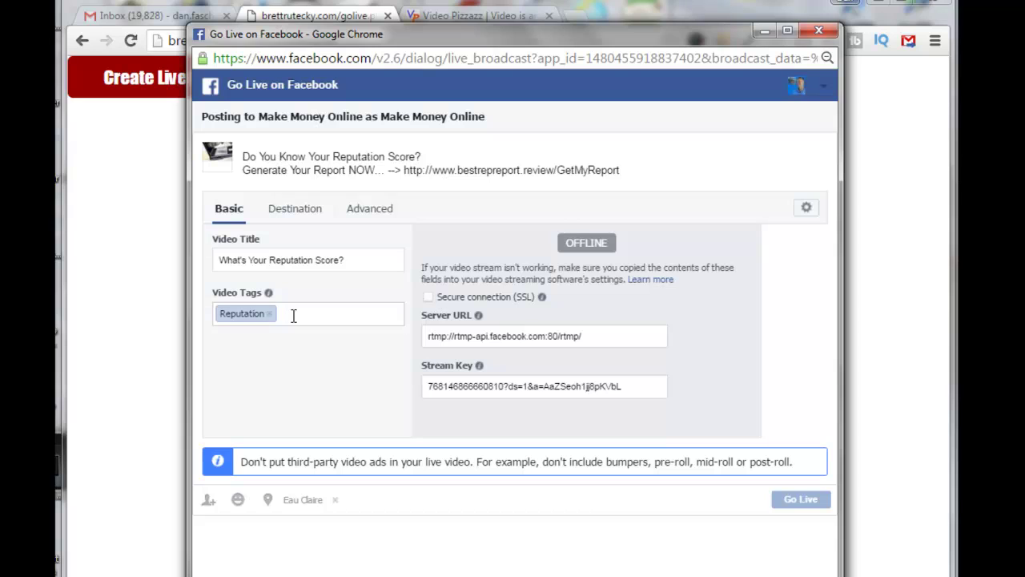
type("reputati")
left_click(319, 346)
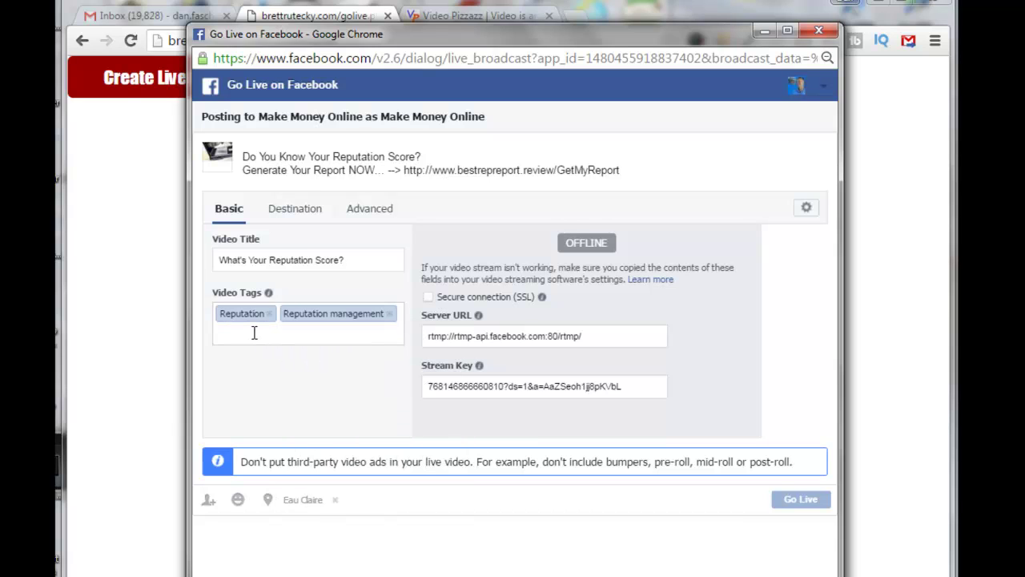
type("r Bad Reputa")
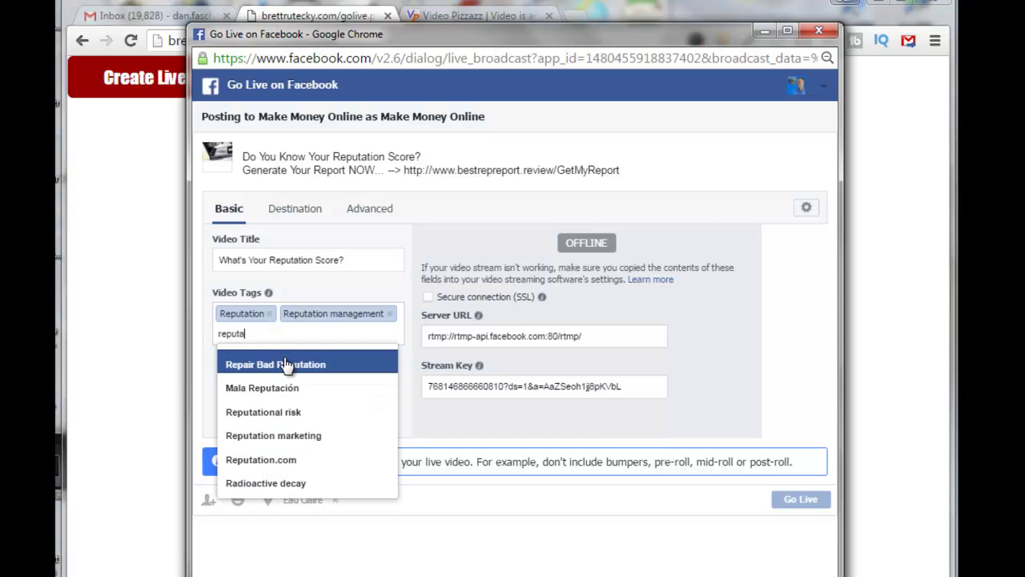
left_click(277, 362)
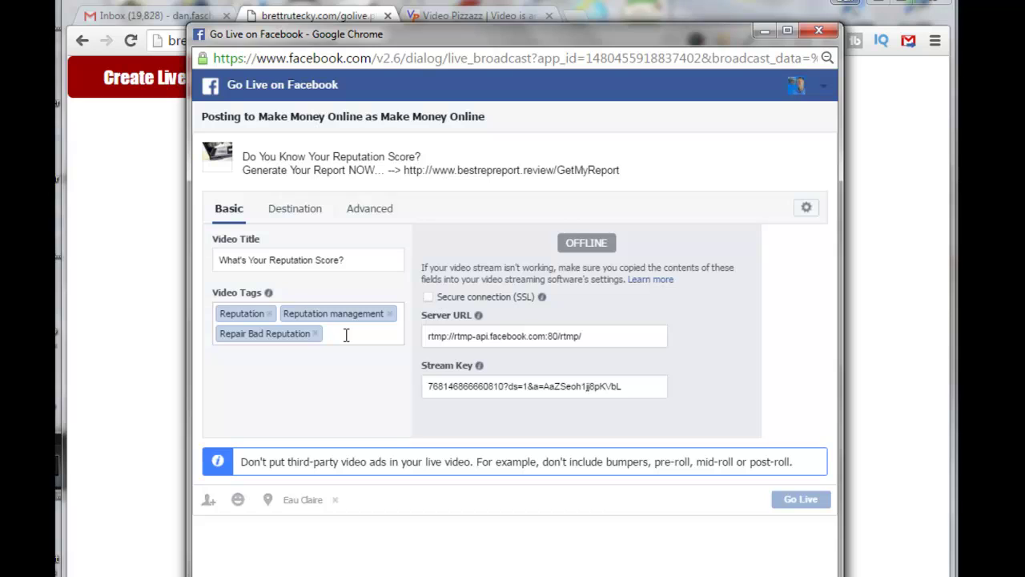
Add the video tags Small business and Business Owner to the live video.
type("s")
key("BackSpace")
type("busi")
left_click(372, 504)
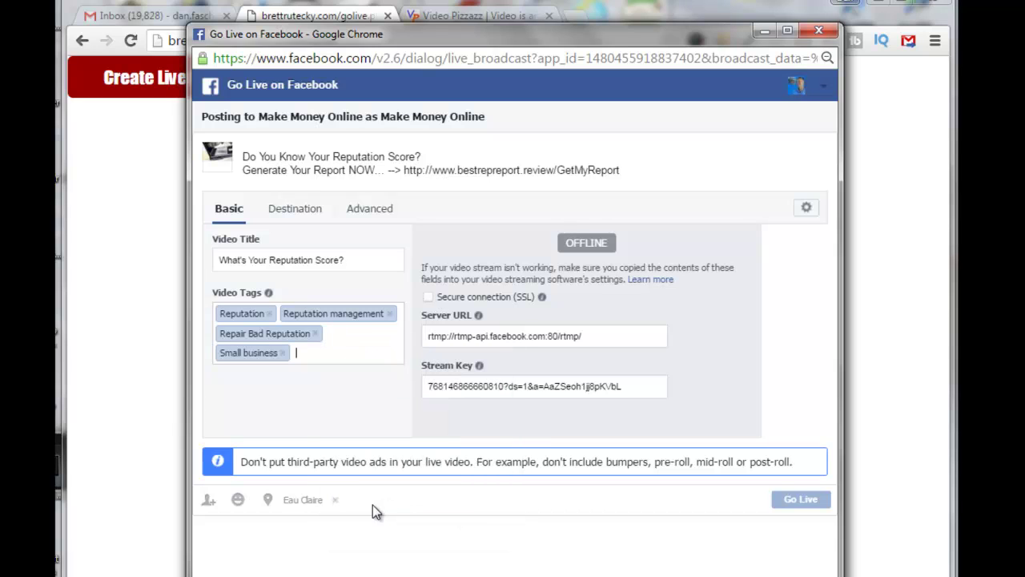
type("busi")
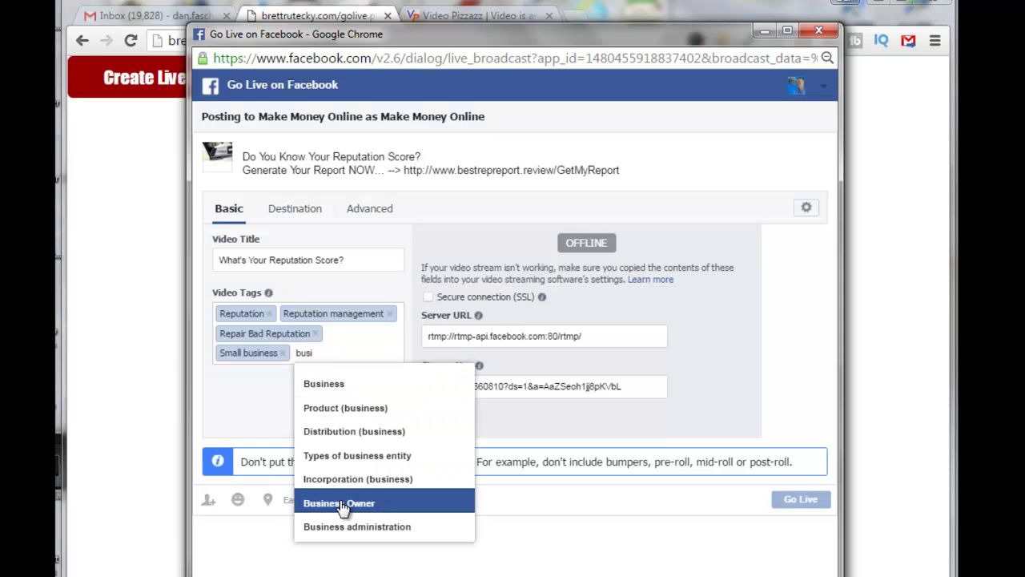
left_click(341, 504)
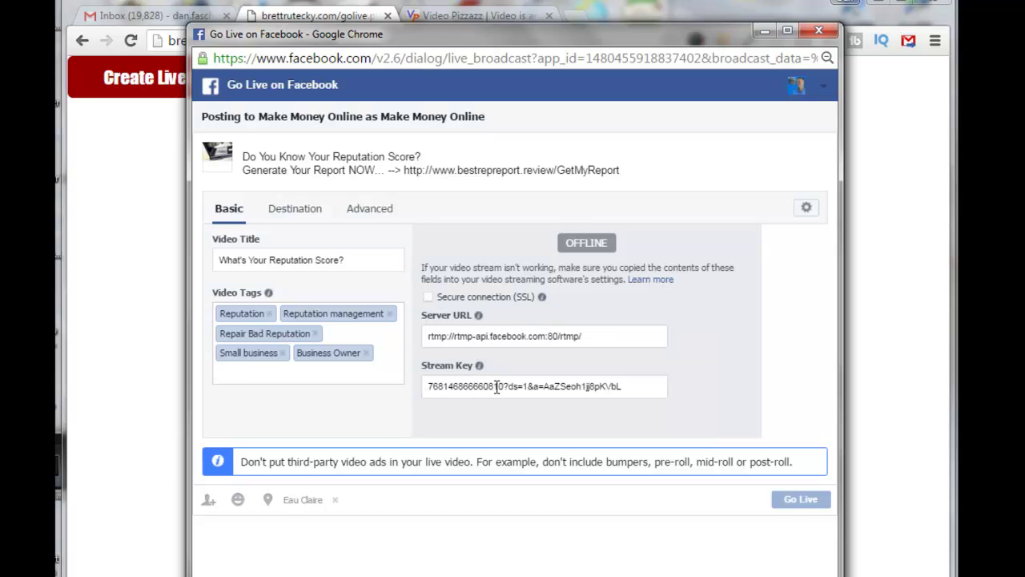
Go to the stream key field, bring the OBS Studio shortcut into the visible desktop area and launch OBS Studio.
left_click(619, 391)
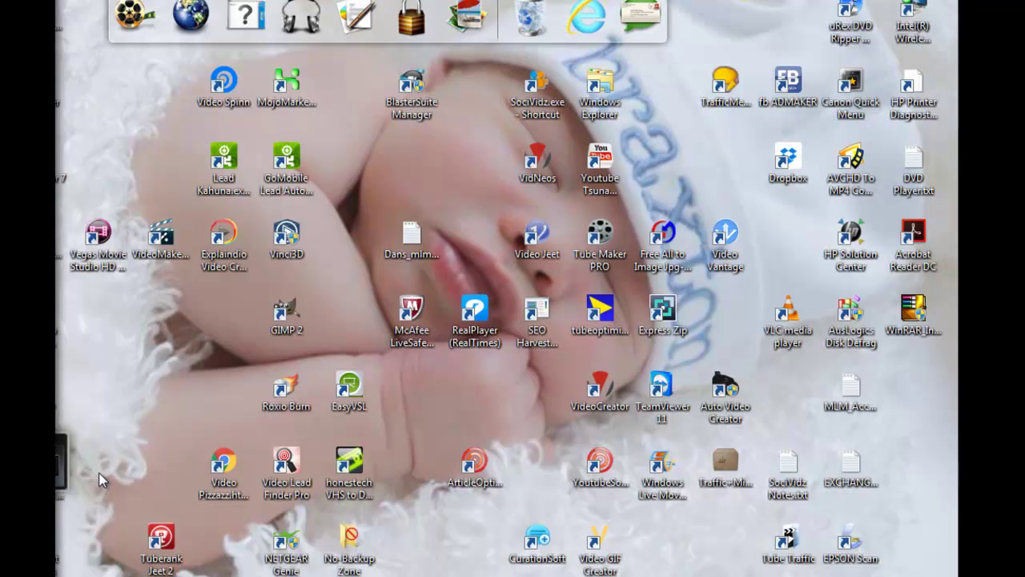
left_click_drag(60, 196, 446, 195)
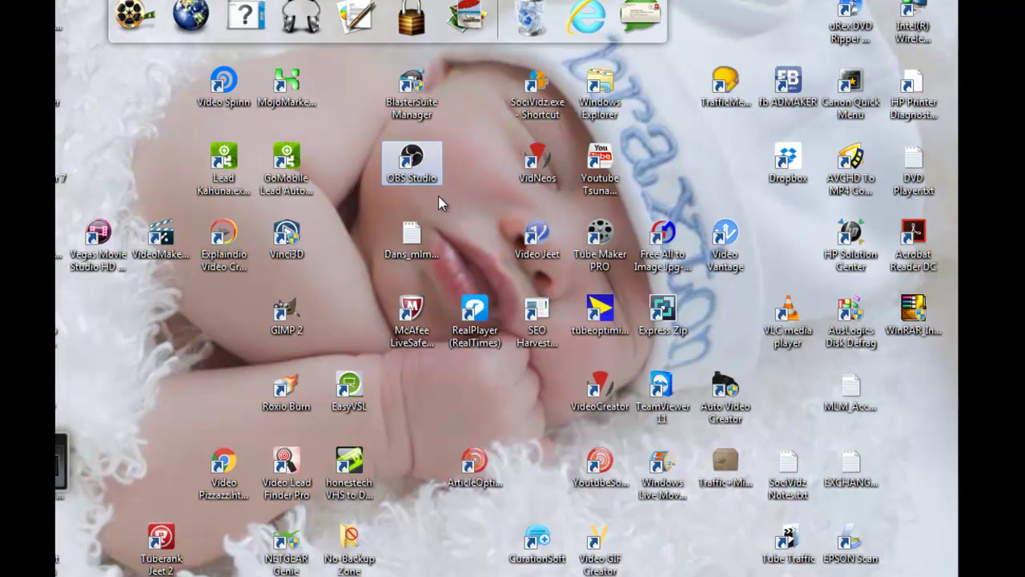
double_click(415, 159)
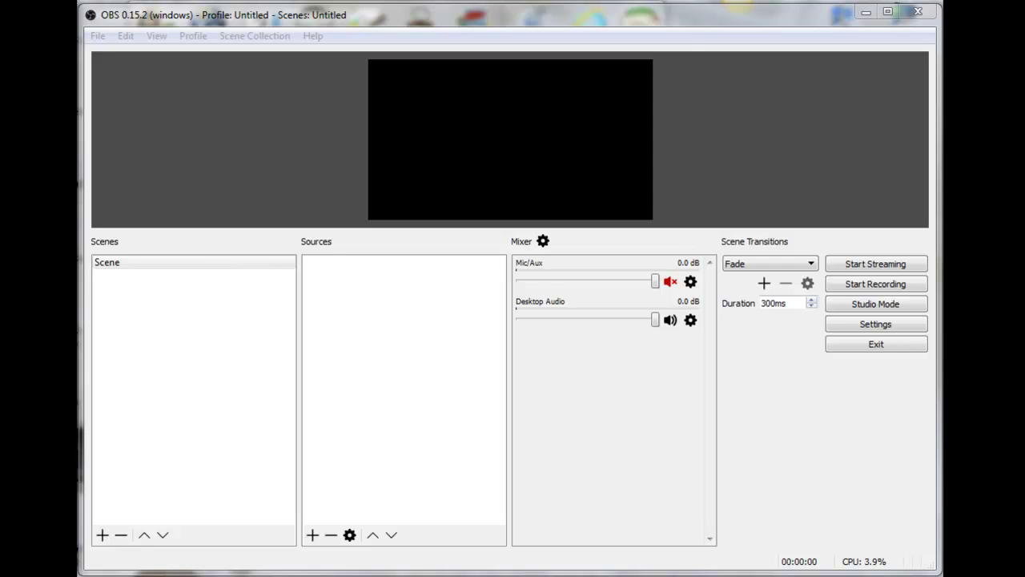
Add a new scene named Intro Video and select it.
left_click(104, 536)
left_click(328, 298)
key("BackSpace")
key("BackSpace")
key("BackSpace")
key("BackSpace")
key("BackSpace")
key("BackSpace")
key("BackSpace")
type("Intro Video")
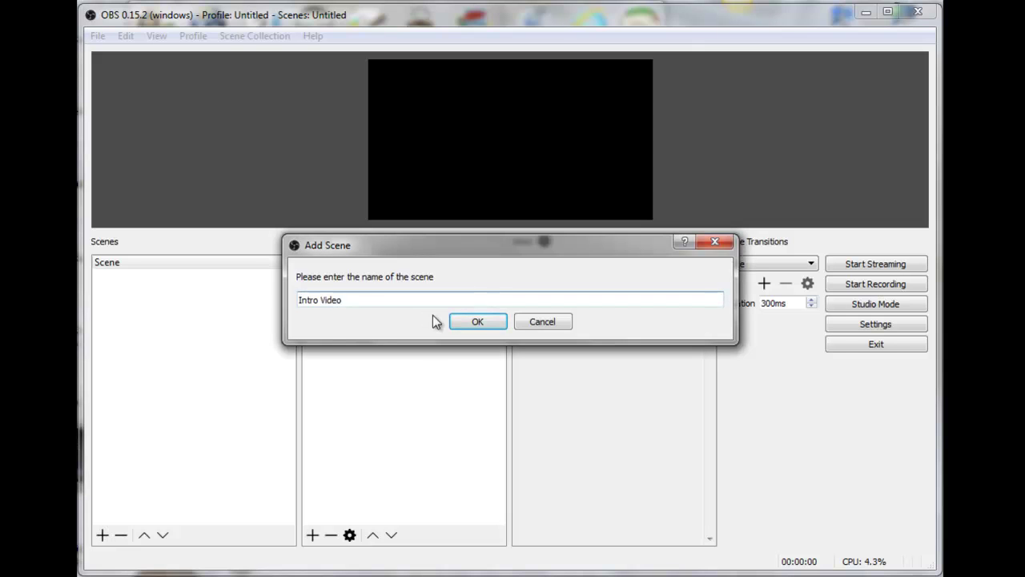
left_click(477, 322)
left_click(138, 278)
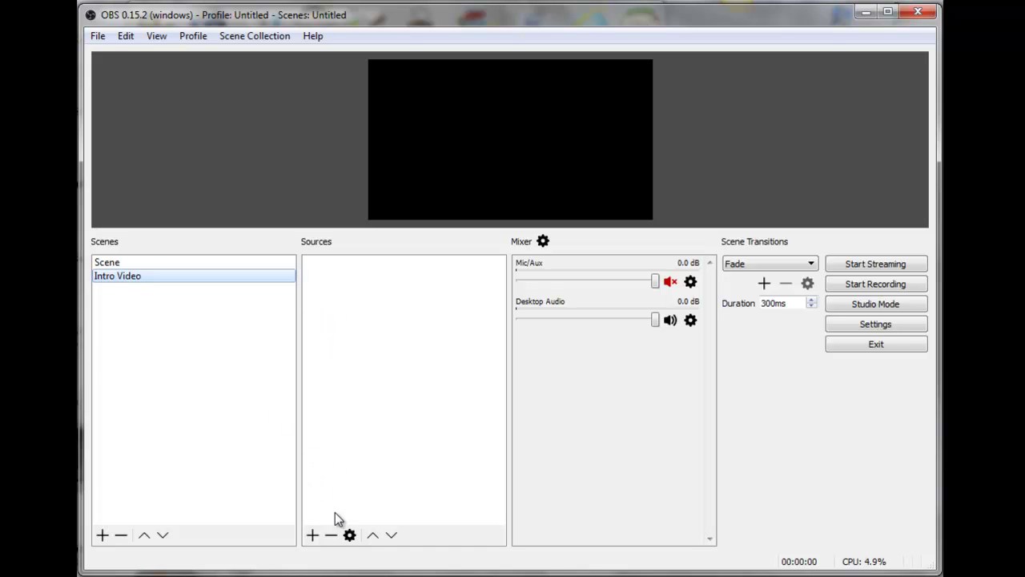
Create a new Media Source in the Intro Video scene, keeping the default name and visibility.
left_click(313, 534)
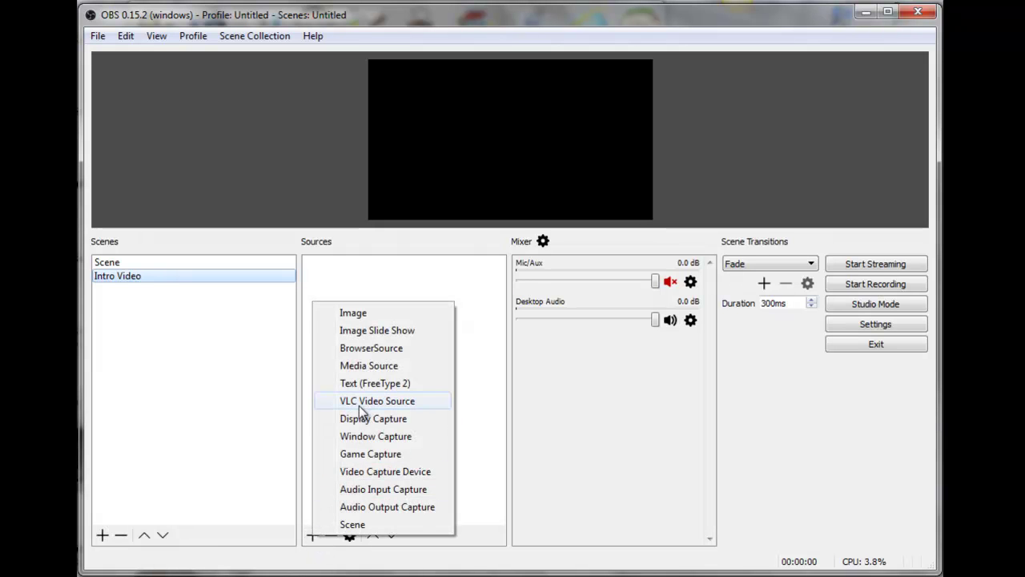
left_click(378, 365)
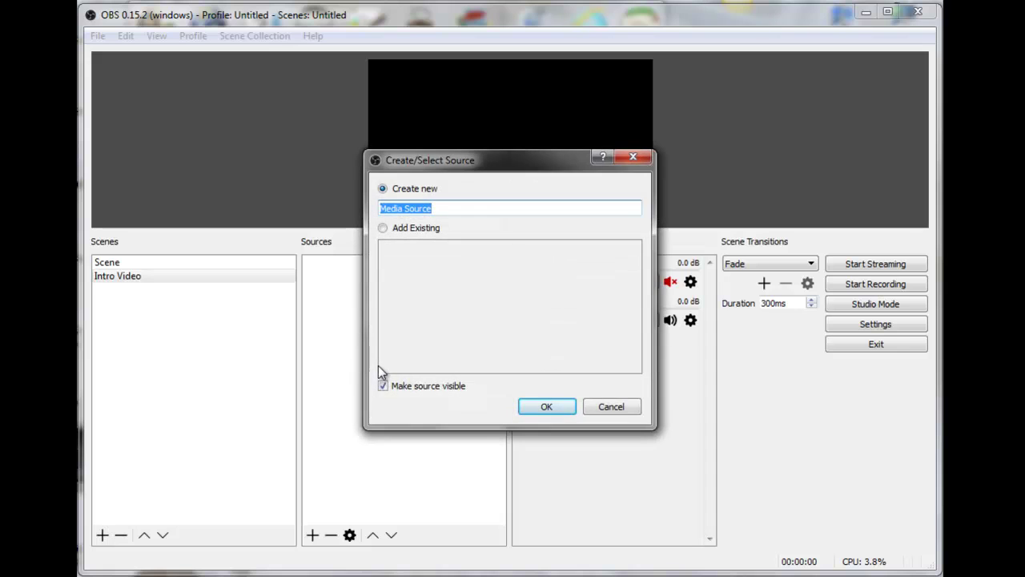
left_click(545, 407)
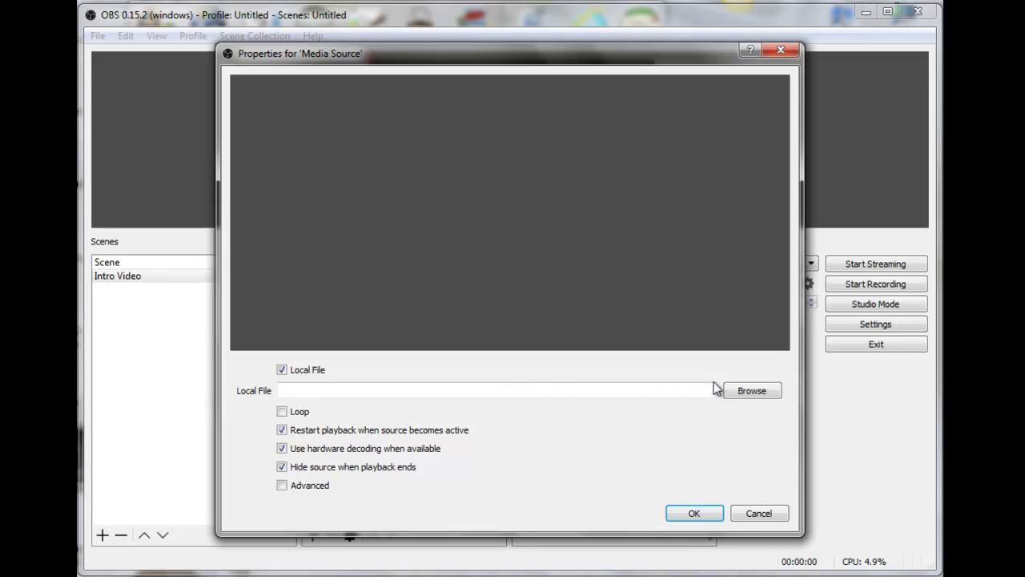
Load Video Pizzazz Facebook Live Stream Intro Video.mp4 from the Facebook Live Stream folder as the media file and enlarge it to fill the canvas.
left_click(750, 395)
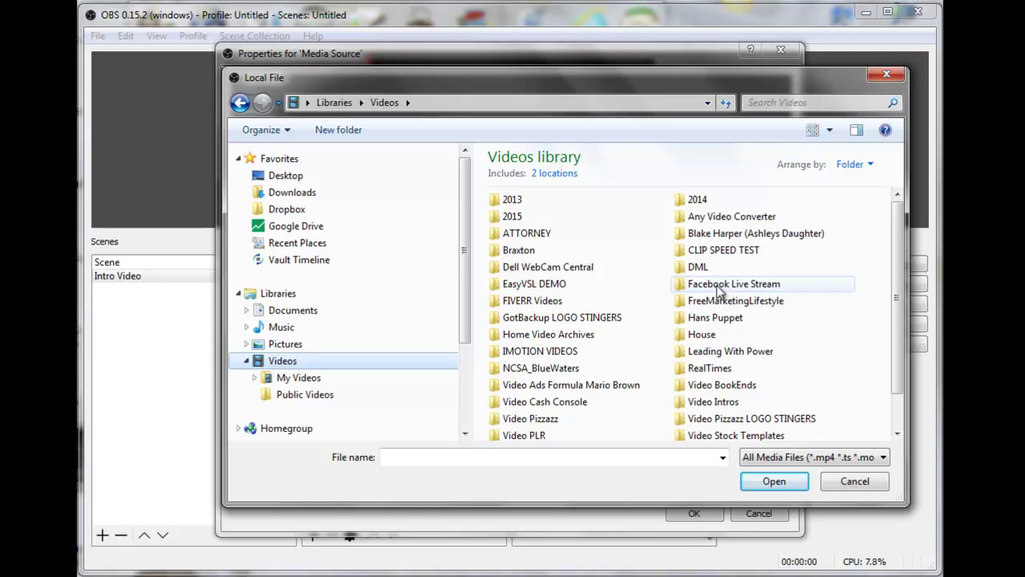
double_click(724, 284)
left_click(769, 200)
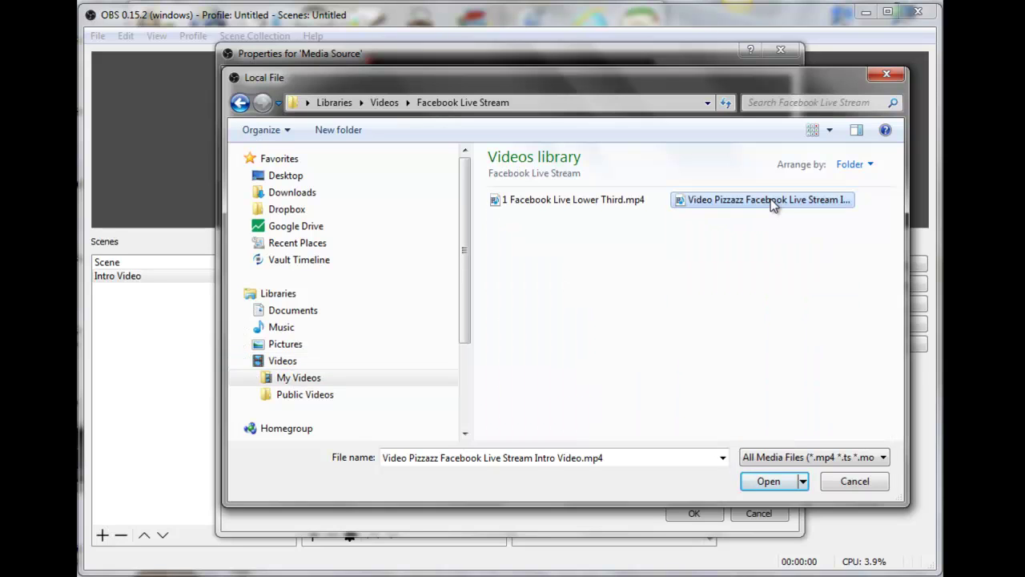
left_click(769, 482)
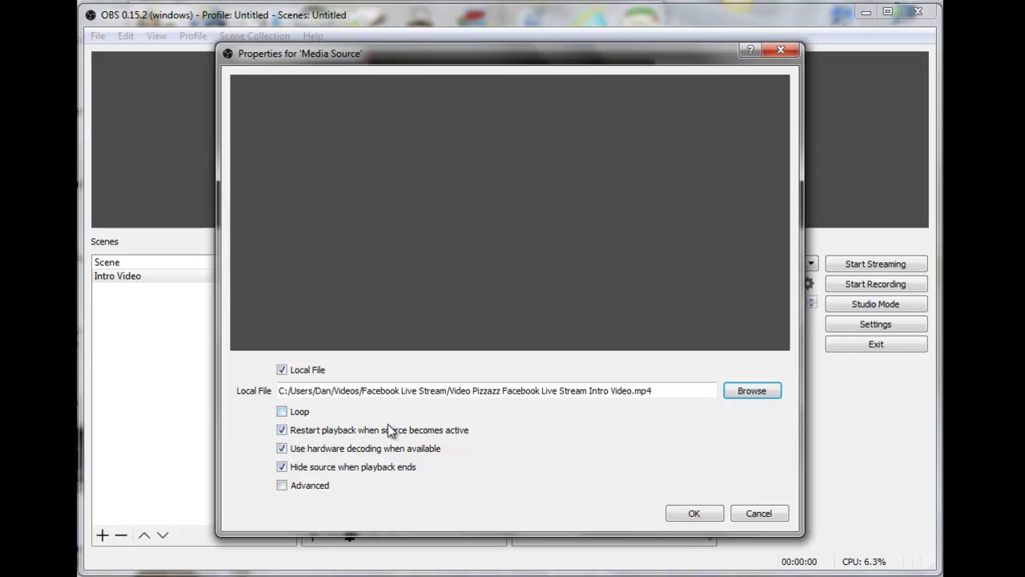
left_click(691, 514)
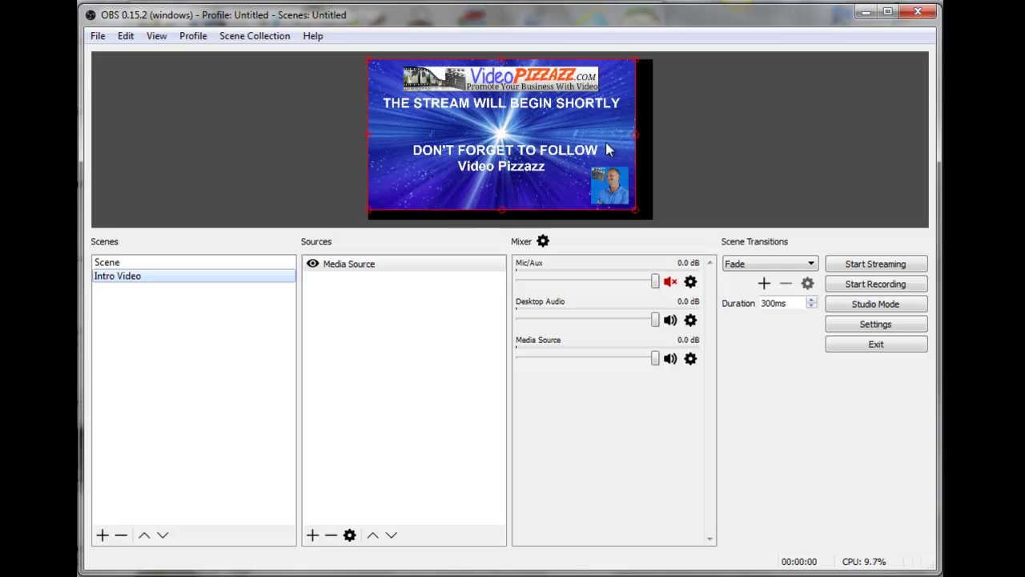
left_click_drag(635, 211, 648, 220)
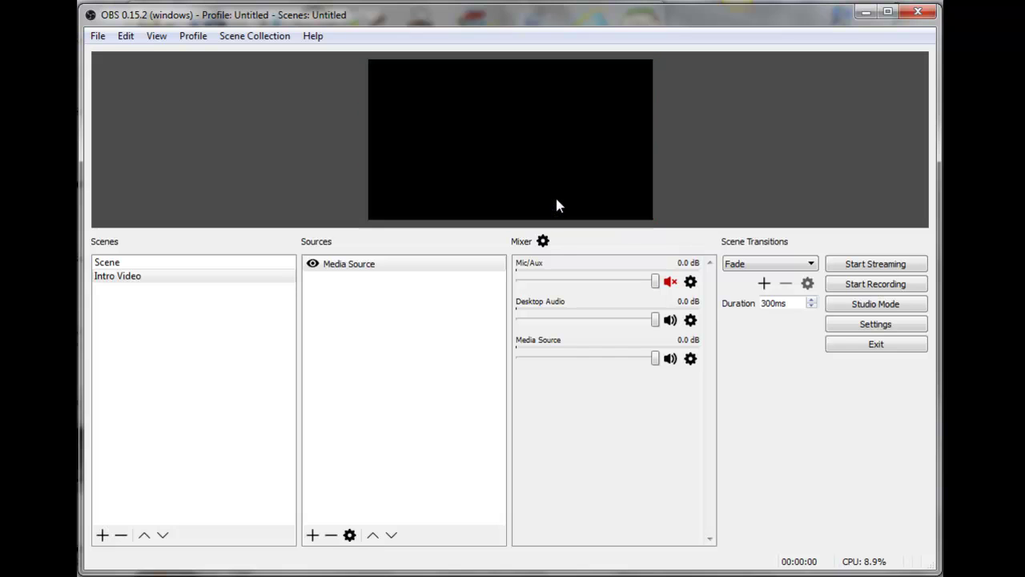
Add a new scene named Intro Image.
left_click(115, 305)
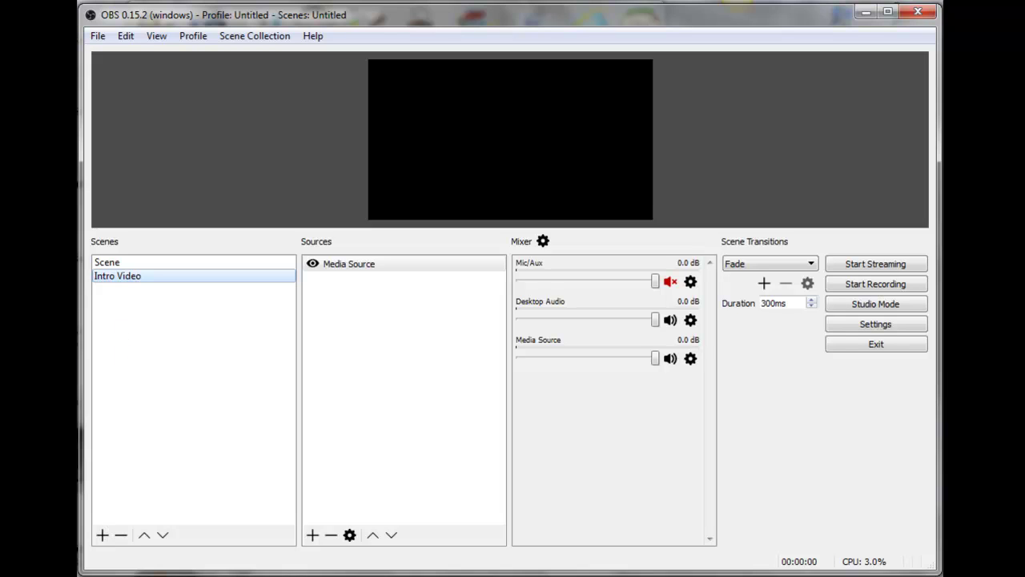
left_click(103, 535)
type("Intro Image")
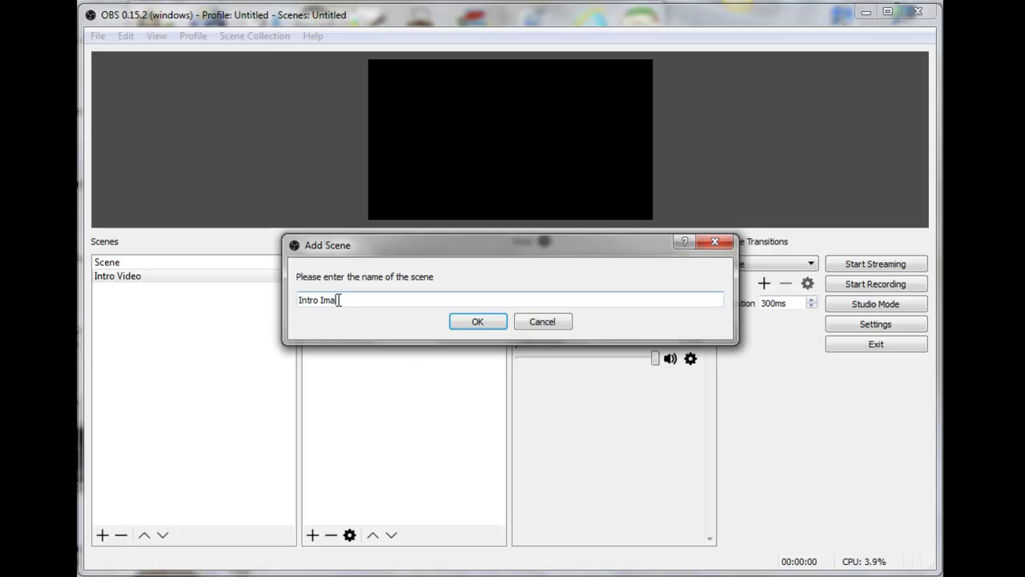
left_click(477, 321)
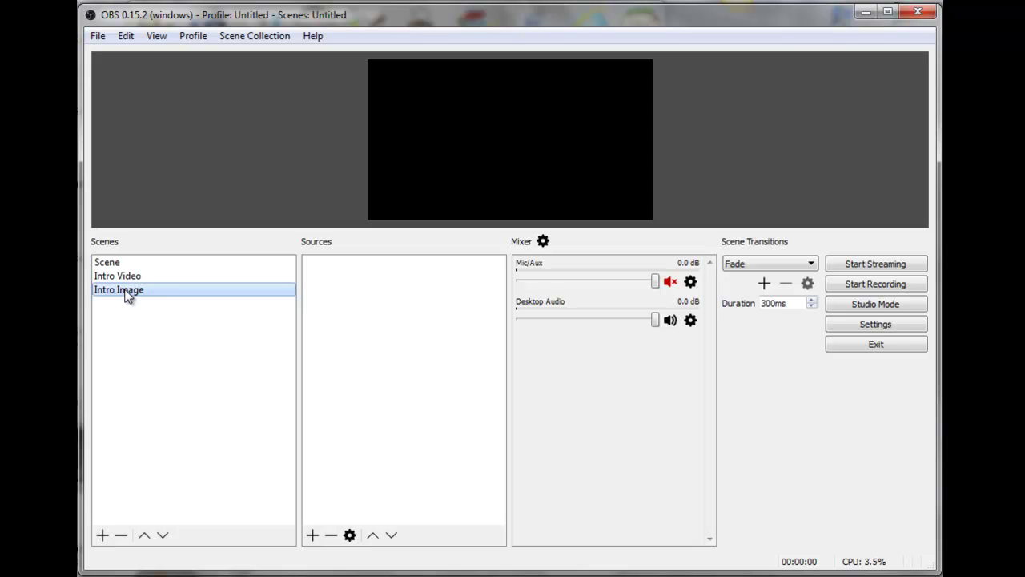
Create a new Image source in the Intro Image scene and load Video Pizzazz Facebook Live Stream Intro Image.png from the Facebook Live Stream folder.
left_click(313, 535)
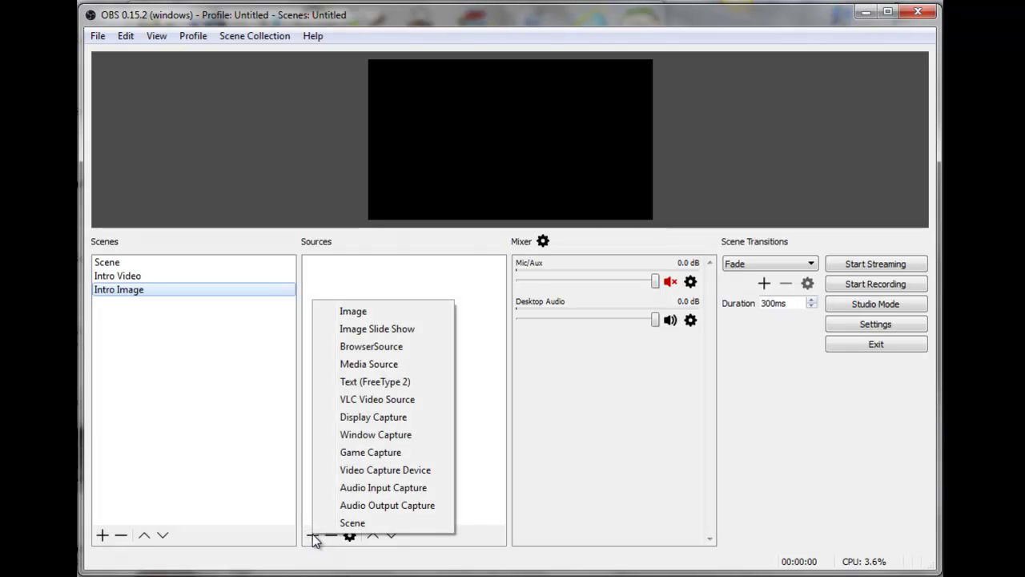
left_click(352, 312)
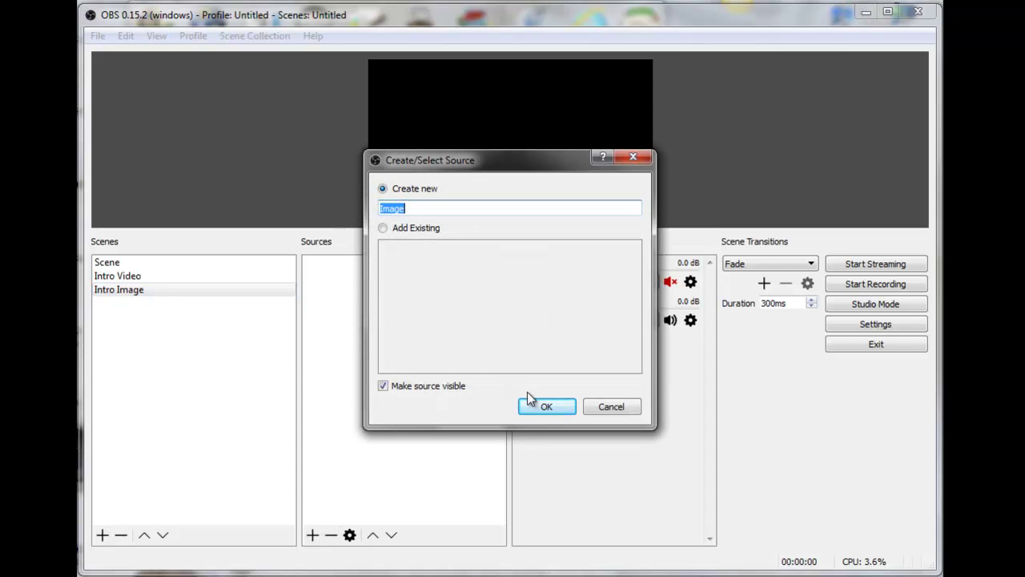
left_click(545, 408)
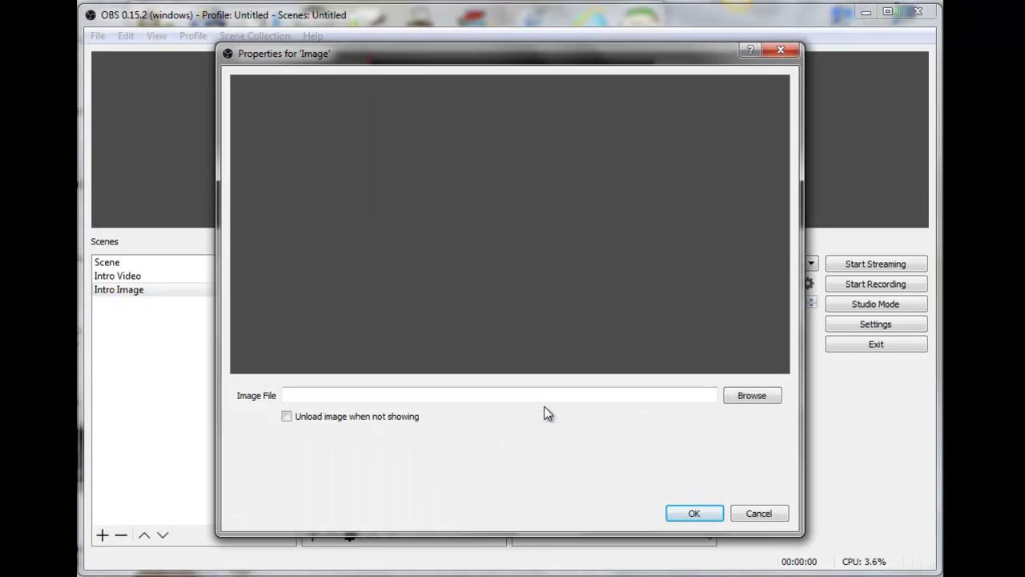
left_click(752, 395)
left_click(585, 202)
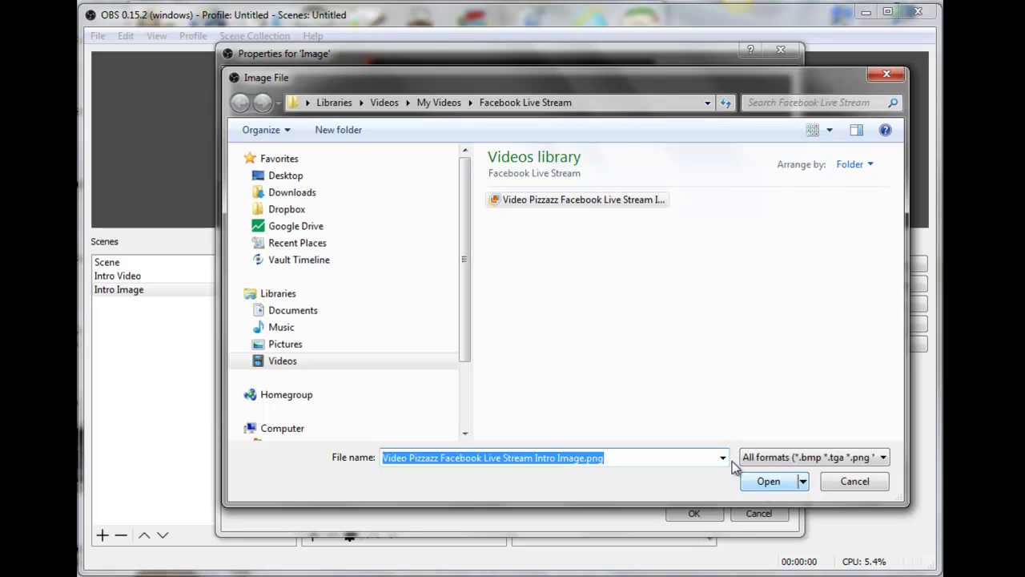
left_click(769, 482)
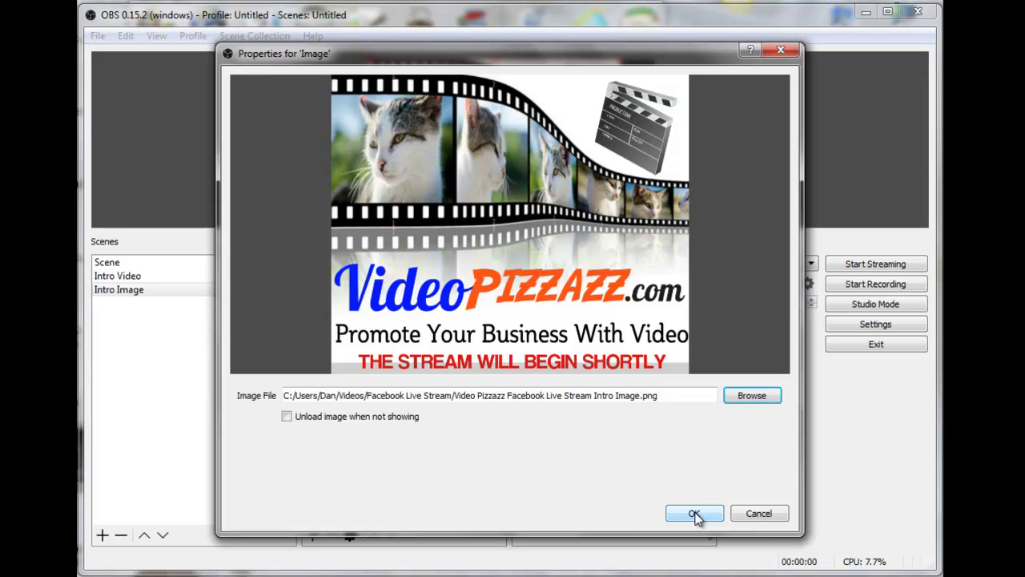
left_click(694, 513)
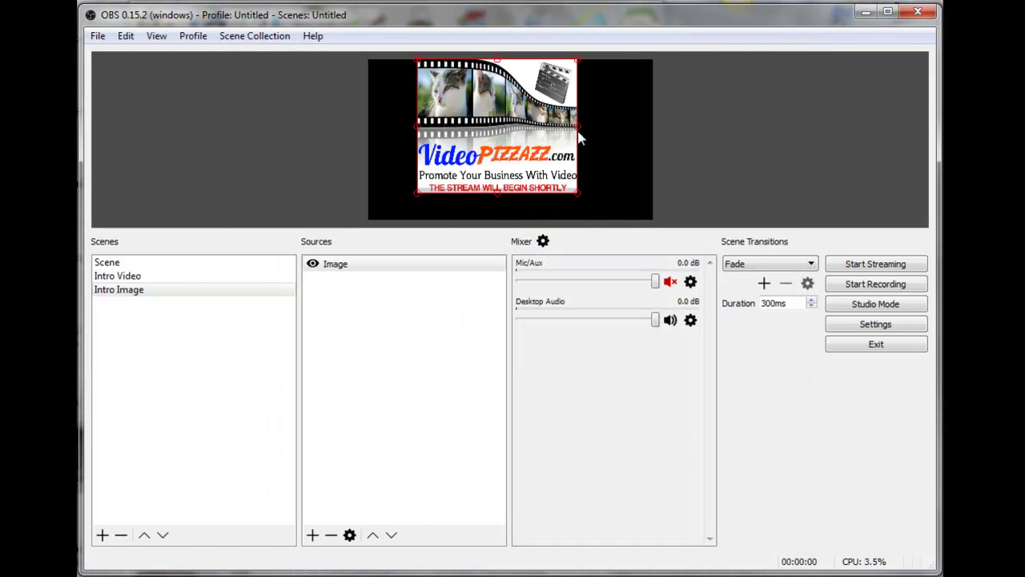
Enlarge the intro image in the preview to the full canvas height, centred horizontally, and deselect it.
left_click_drag(583, 139, 611, 156)
left_click(425, 286)
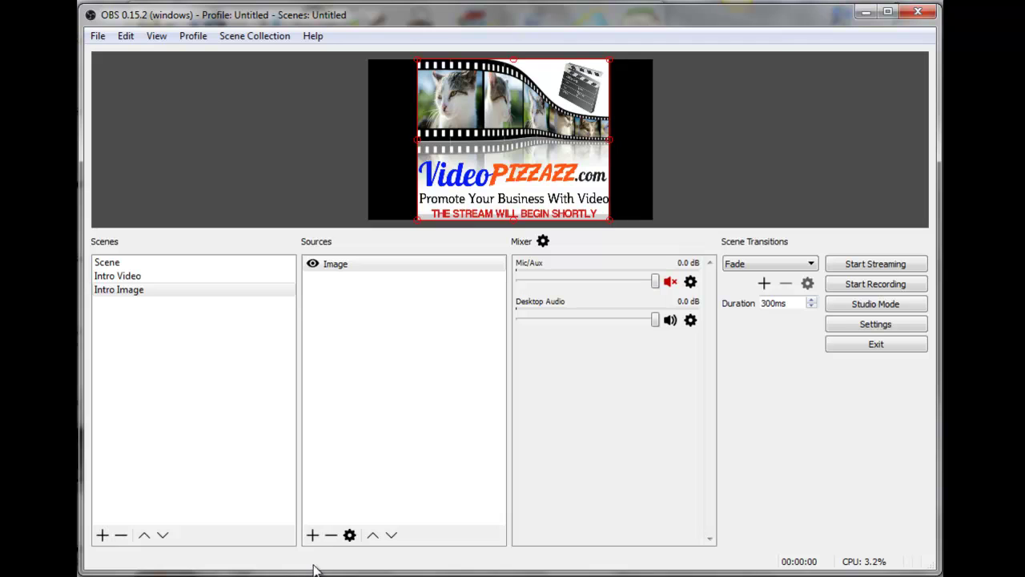
left_click(364, 440)
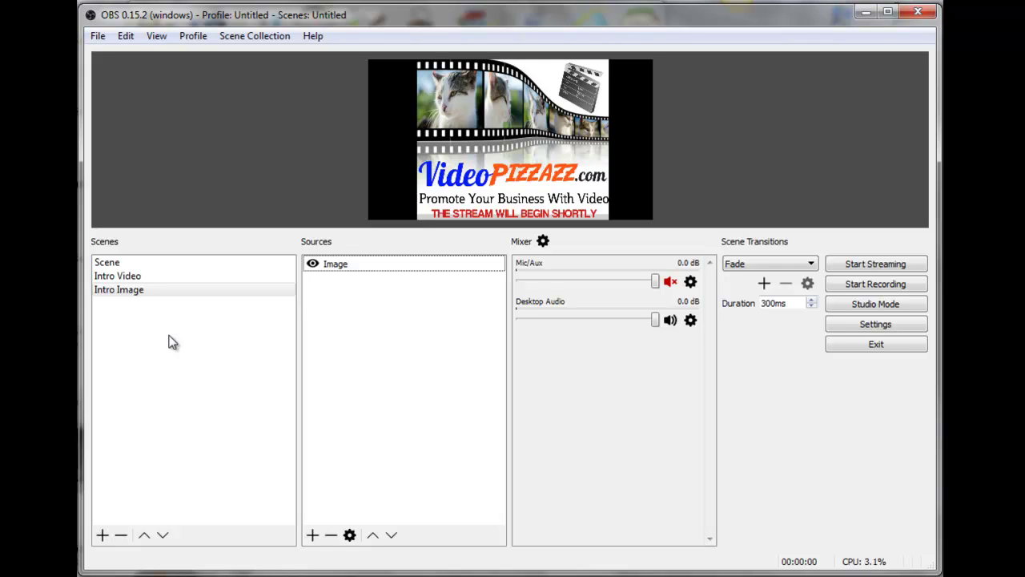
Add a new scene named Pre-Recorded Video.
left_click(102, 534)
left_click(335, 300)
key("BackSpace")
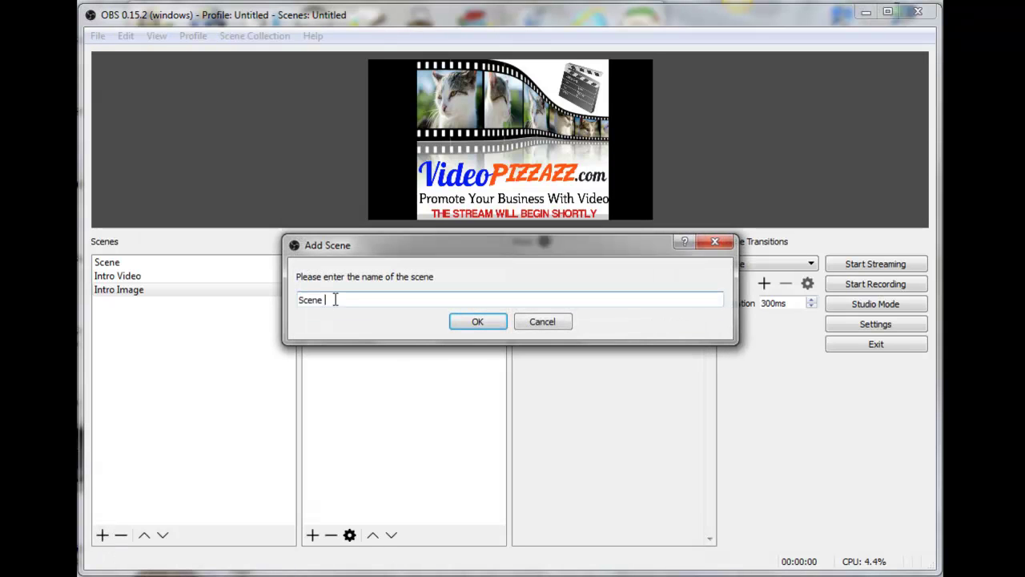
type("Pre-Recorded Video")
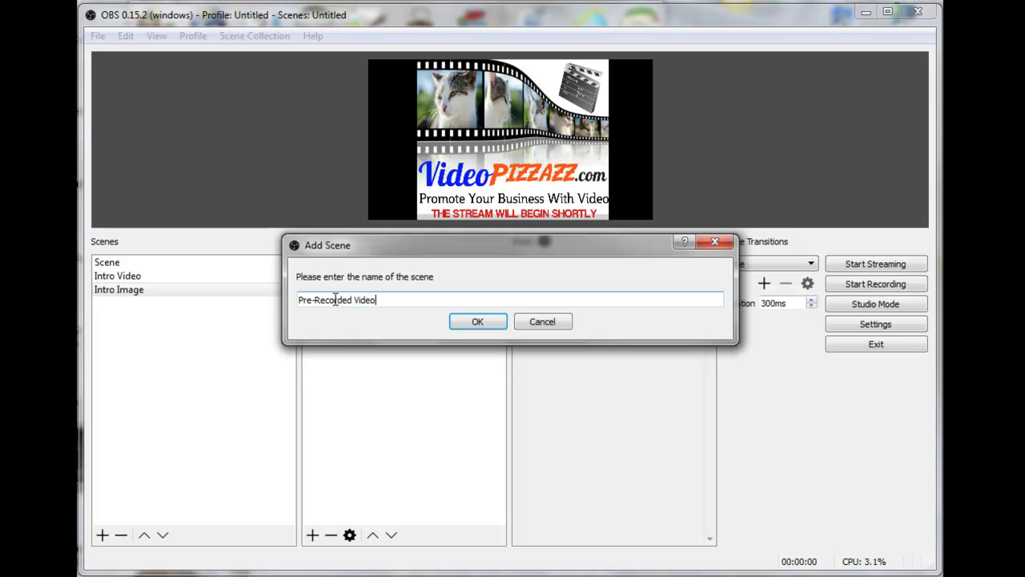
left_click(478, 321)
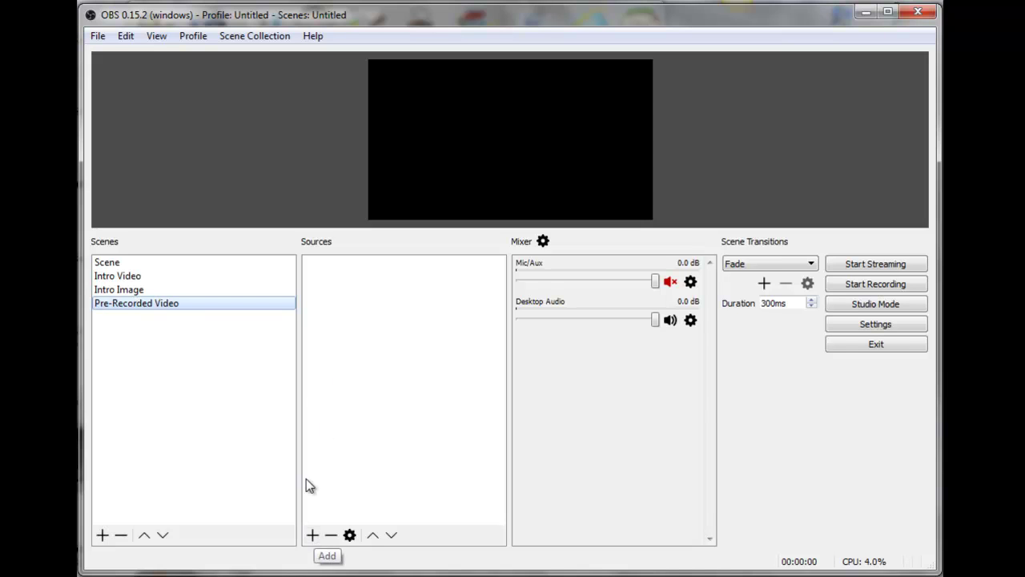
Create a new Media Source with its default name in the Pre-Recorded Video scene and load 1 Facebook Live Lower Third.mp4 as its local file.
left_click(313, 535)
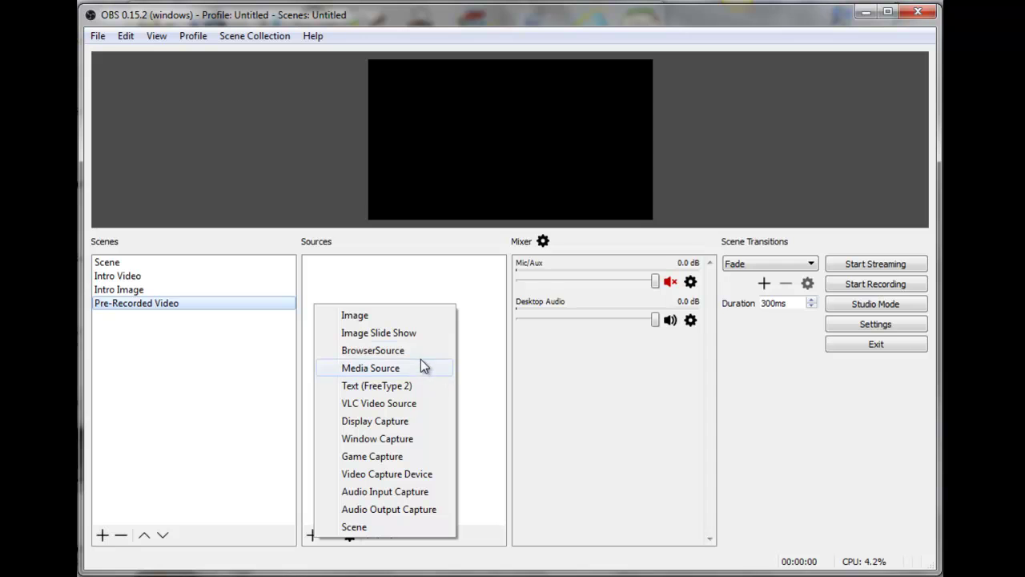
left_click(379, 367)
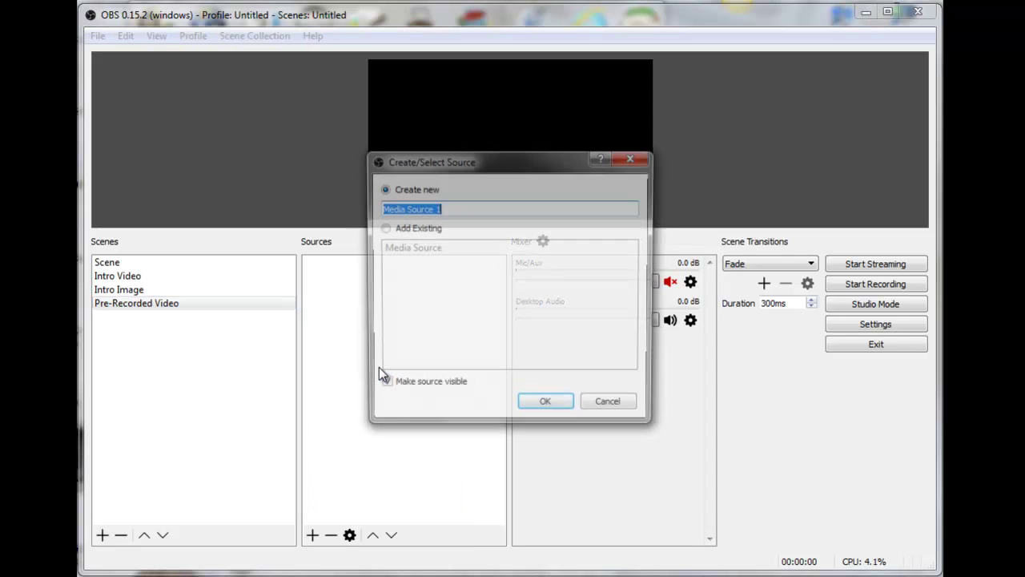
left_click(547, 407)
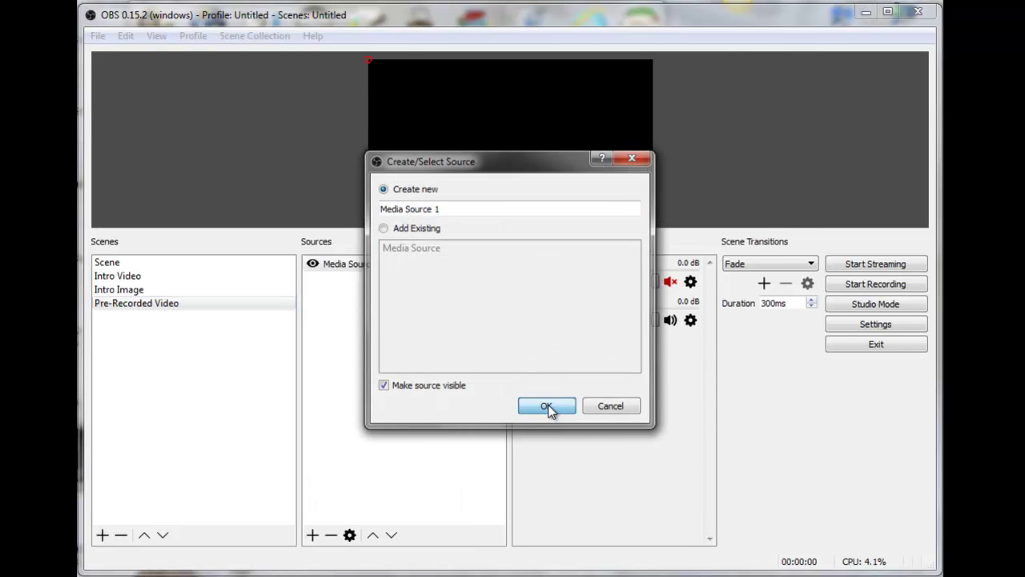
left_click(744, 390)
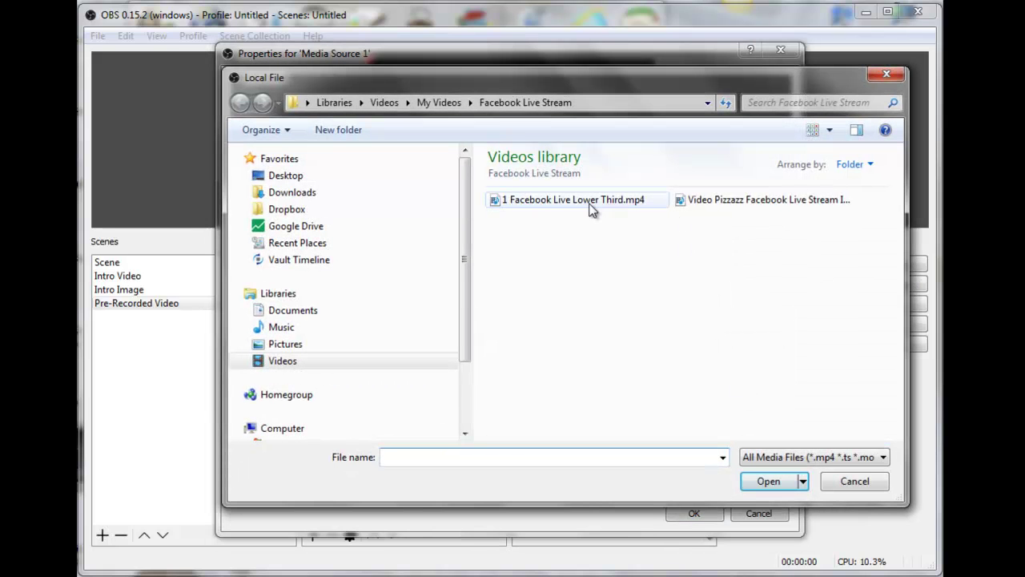
left_click(563, 202)
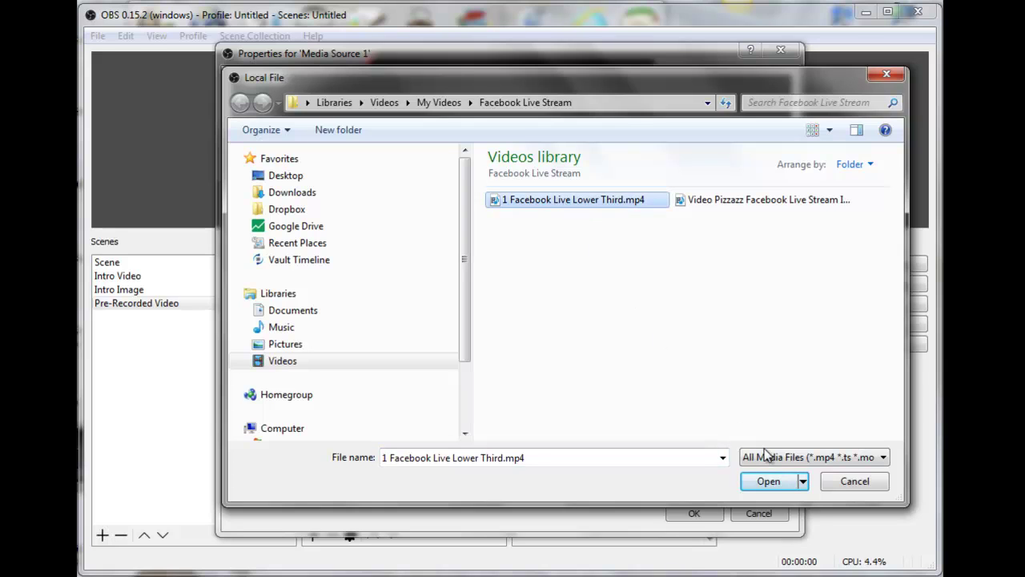
left_click(770, 483)
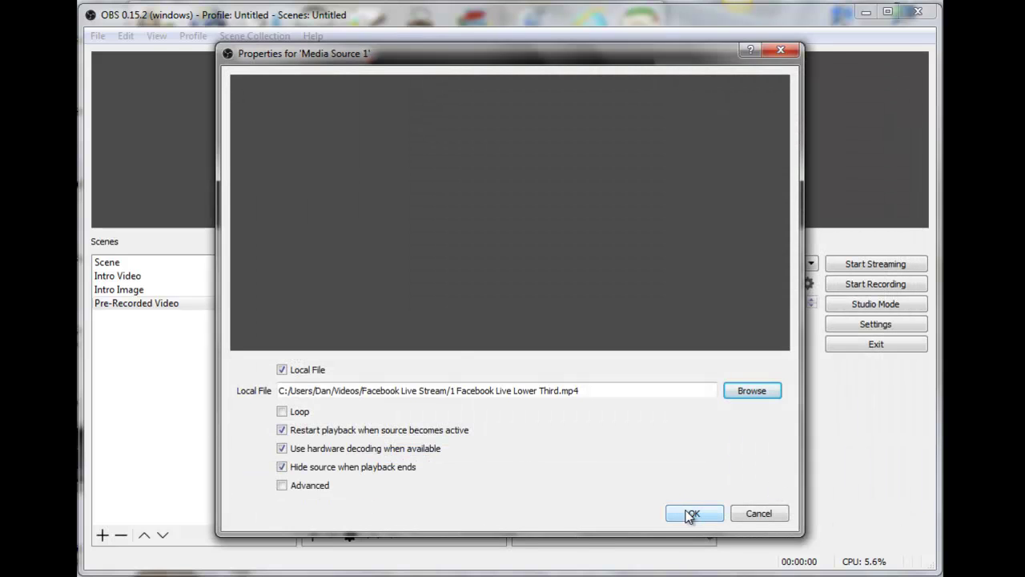
left_click(690, 514)
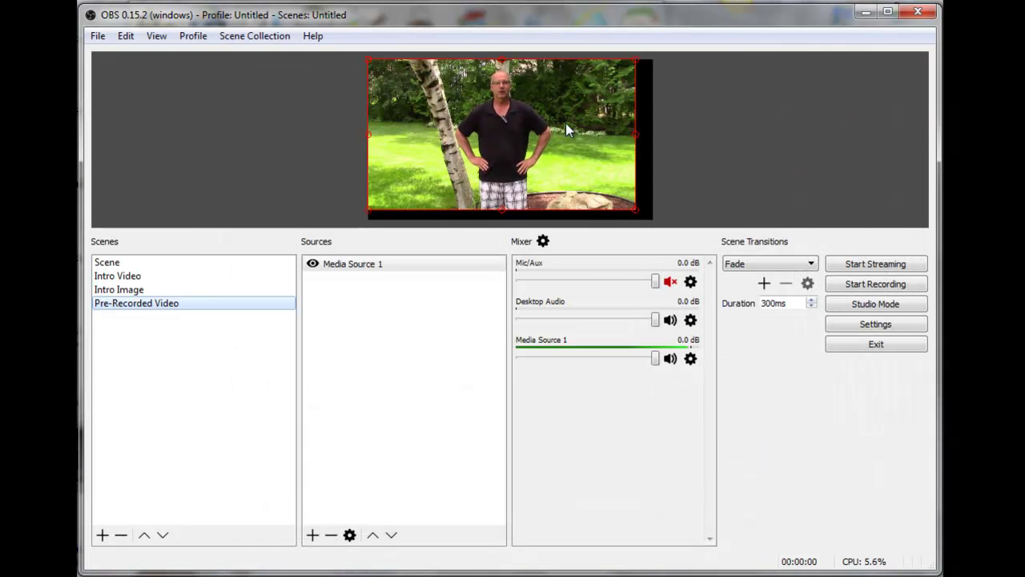
Enlarge the pre-recorded video in the preview to fill the whole canvas.
left_click_drag(635, 213, 649, 218)
left_click(398, 358)
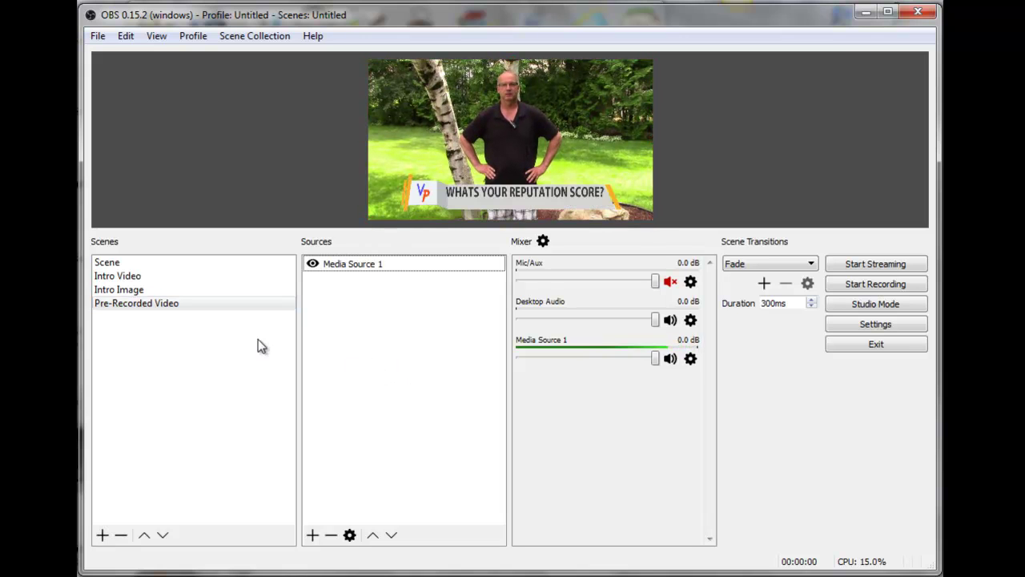
left_click(139, 308)
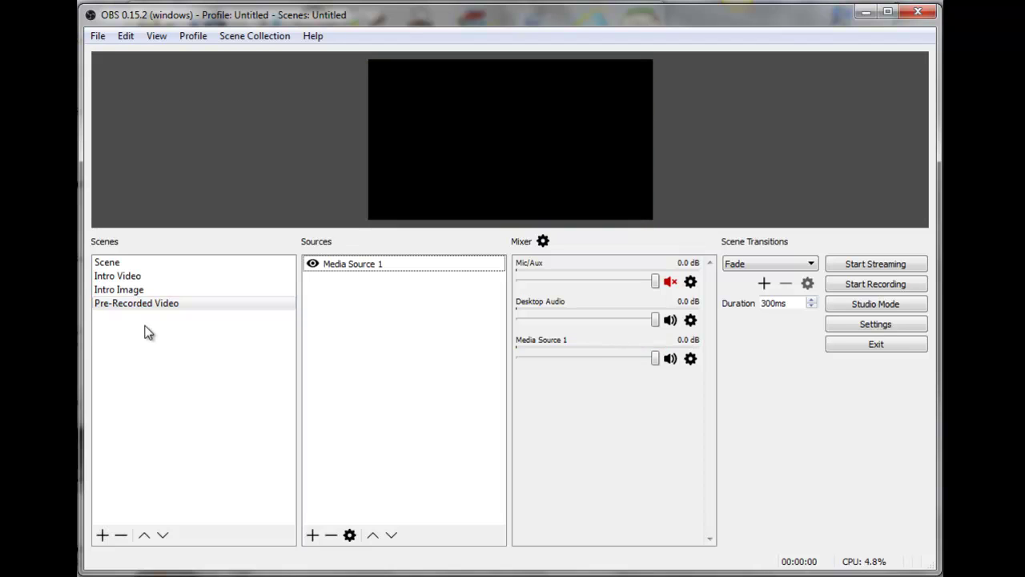
Check the Intro Video and Intro Image scenes in the preview and leave Intro Video as the active scene.
left_click(137, 282)
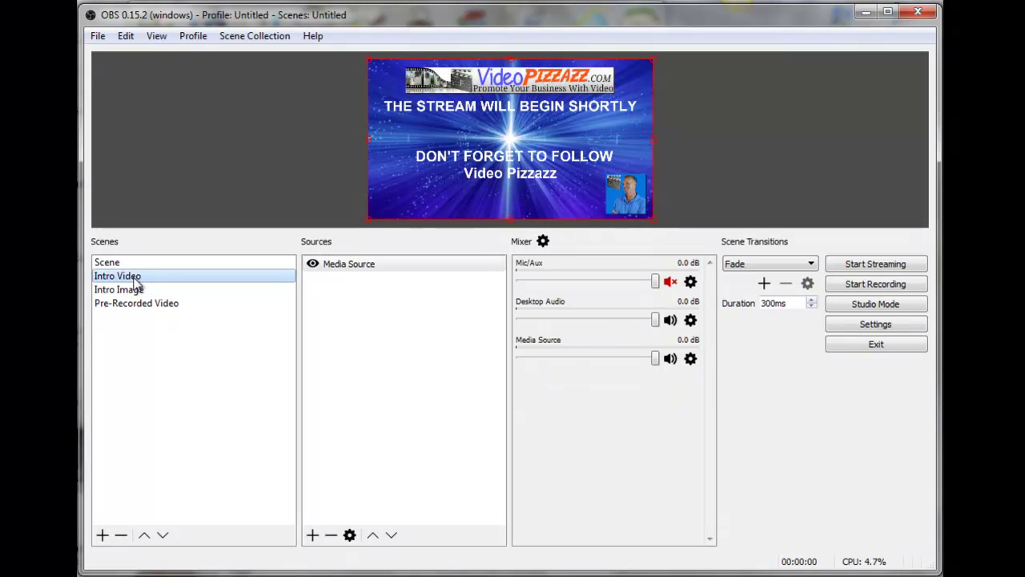
left_click(133, 288)
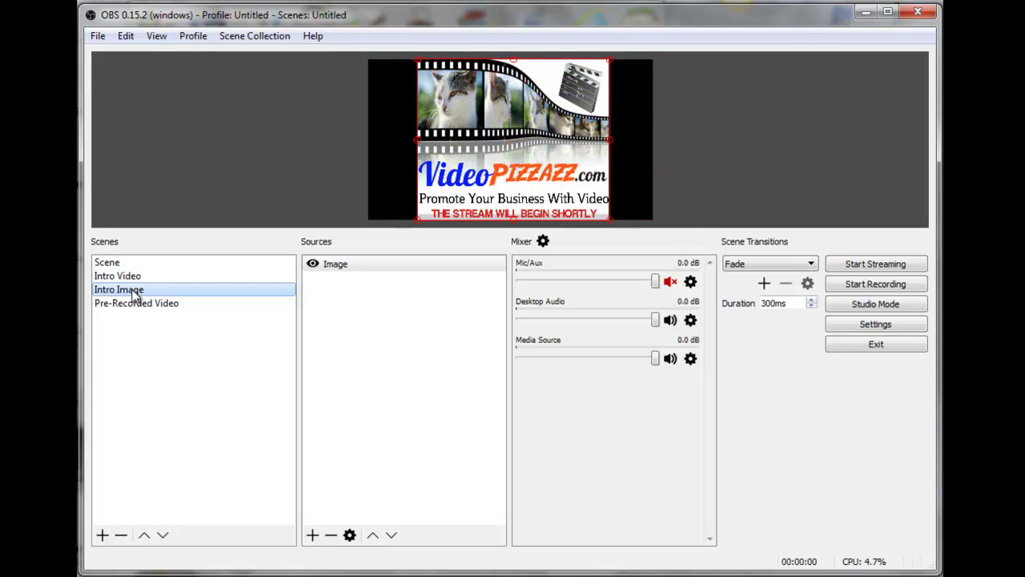
left_click(130, 277)
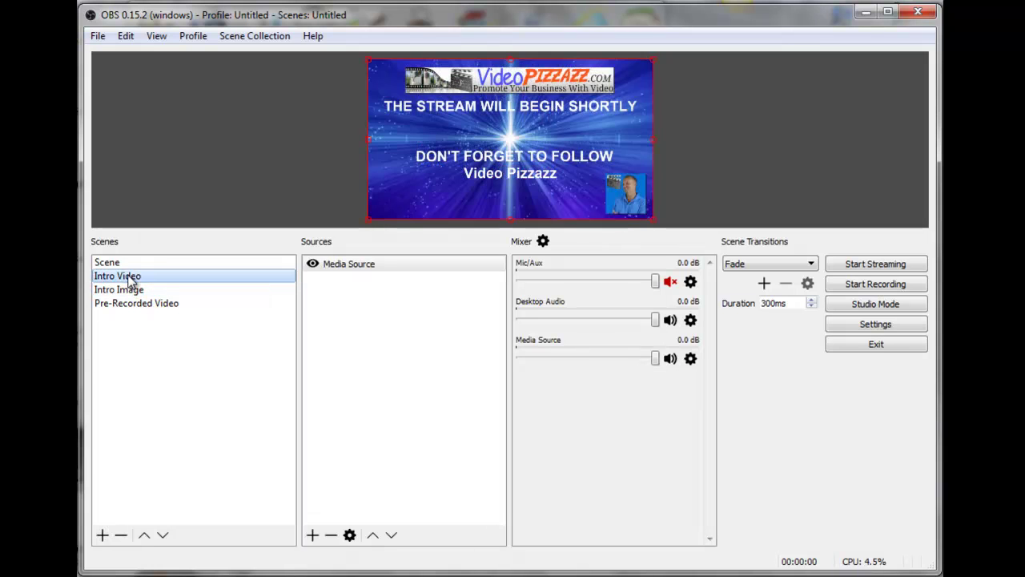
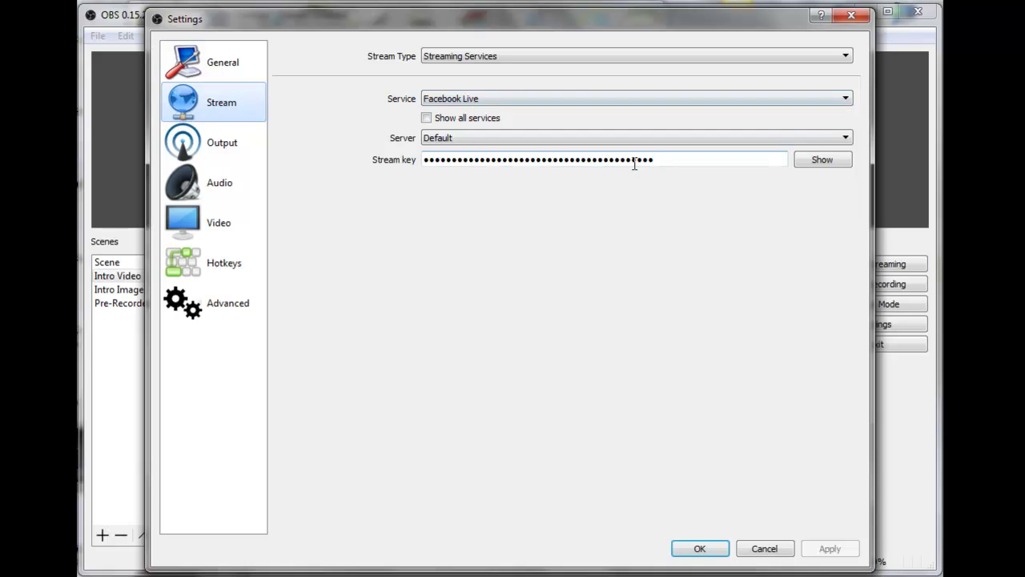
Clear the existing stream key from the Facebook Live stream settings.
left_click(662, 159)
key("BackSpace")
key("BackSpace")
key("BackSpace")
key("BackSpace")
key("BackSpace")
key("BackSpace")
key("BackSpace")
key("BackSpace")
key("BackSpace")
key("BackSpace")
key("BackSpace")
key("BackSpace")
key("BackSpace")
key("BackSpace")
key("BackSpace")
key("BackSpace")
key("BackSpace")
key("BackSpace")
key("BackSpace")
key("BackSpace")
key("BackSpace")
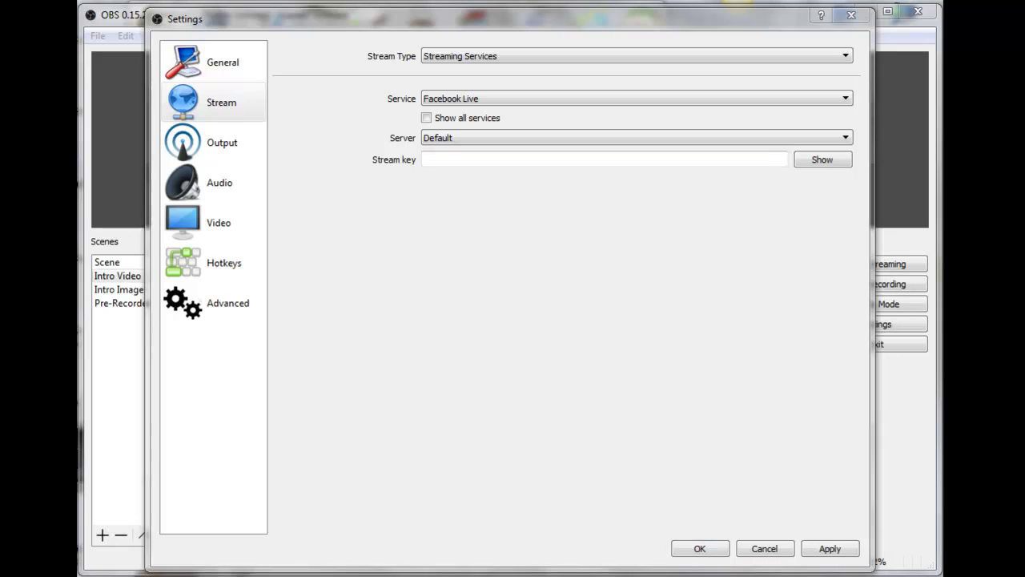
Switch to the Go Live on Facebook window in Chrome, copy the broadcast's stream key, and minimize the window.
left_click(270, 552)
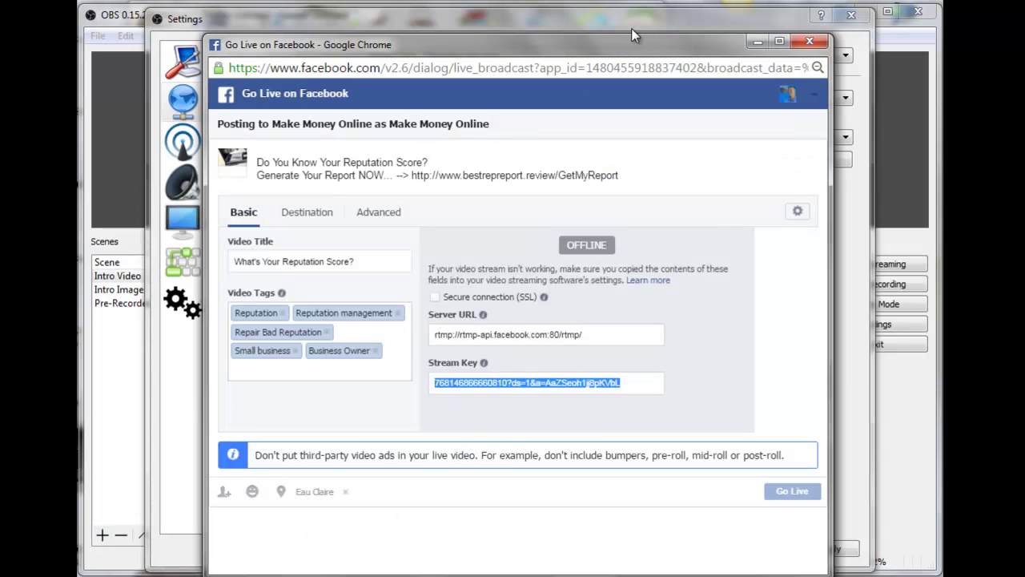
left_click_drag(628, 32, 627, 19)
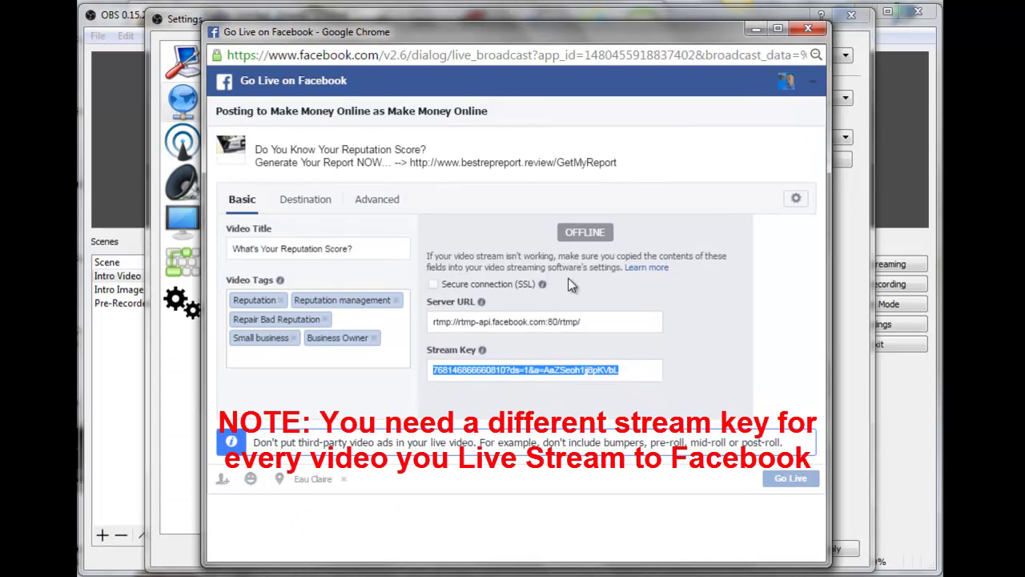
left_click(691, 364)
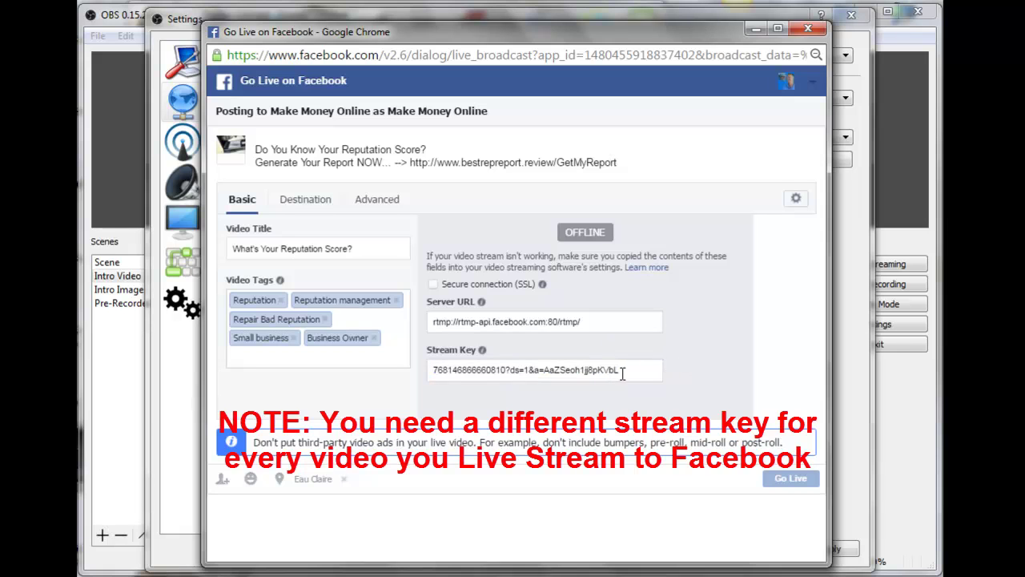
left_click_drag(622, 371, 551, 375)
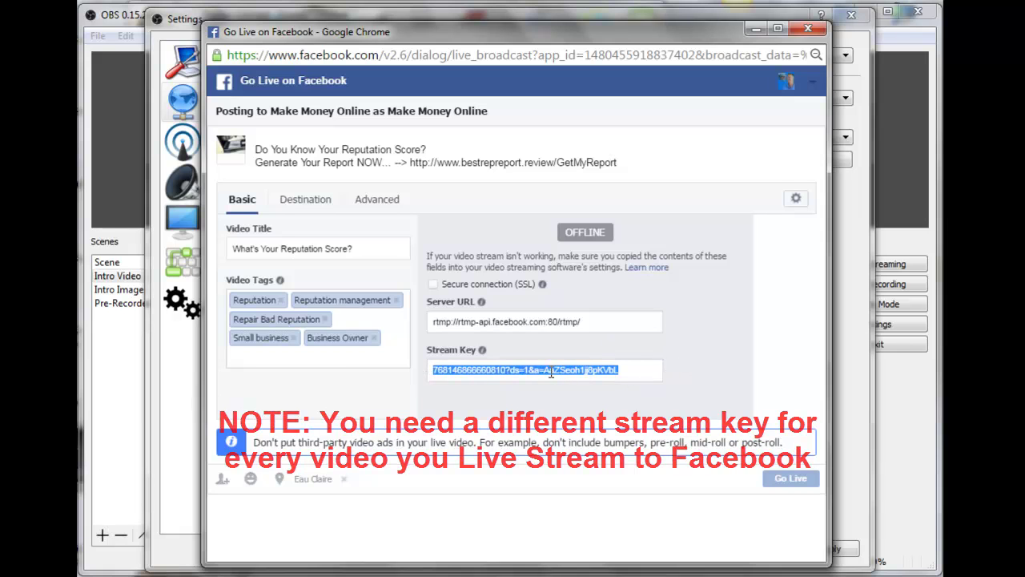
right_click(551, 375)
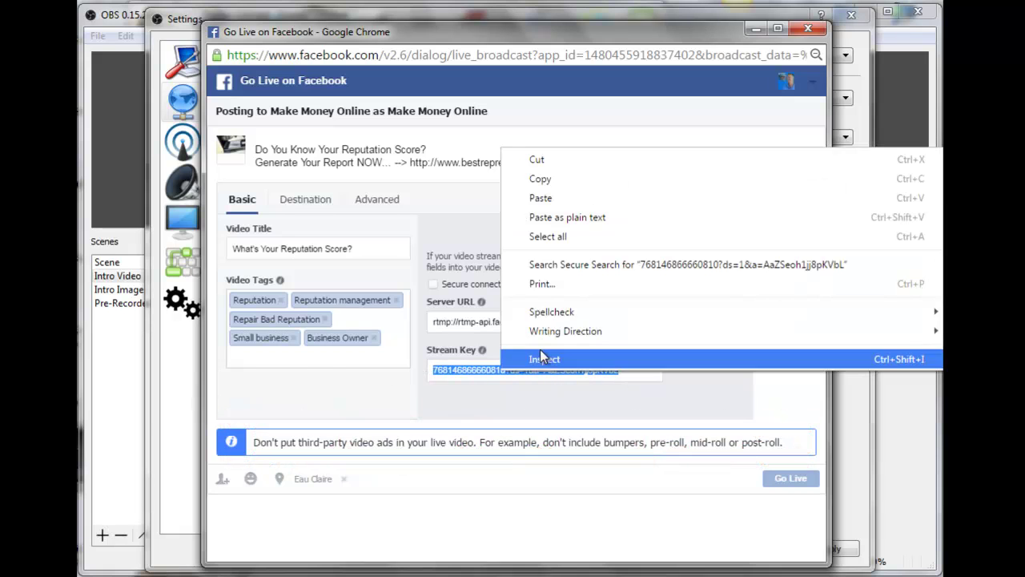
left_click(538, 179)
left_click(756, 29)
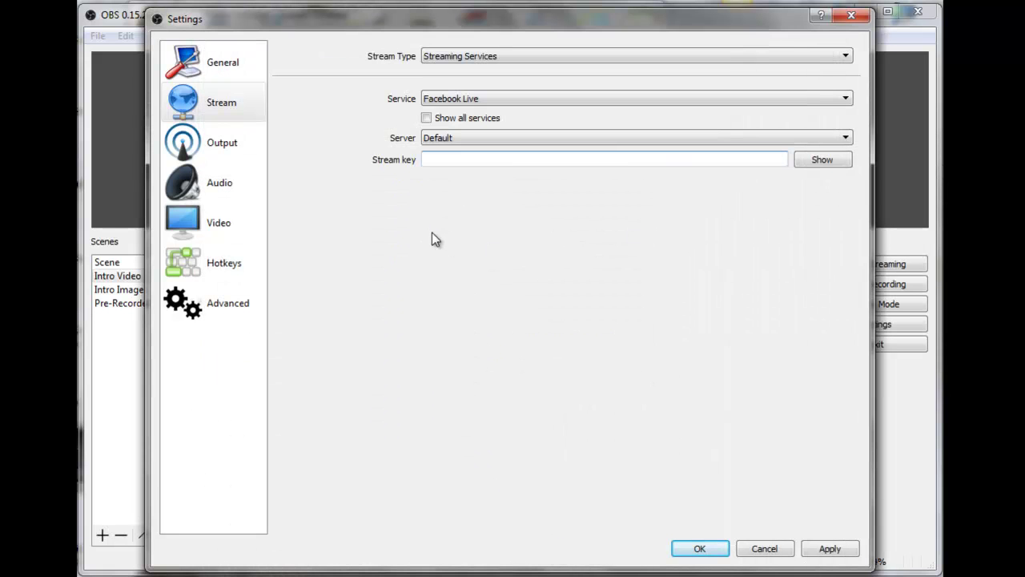
Paste the copied Facebook stream key into the stream settings, reveal it briefly to check it, hide it again, and apply the settings.
right_click(438, 160)
left_click(474, 246)
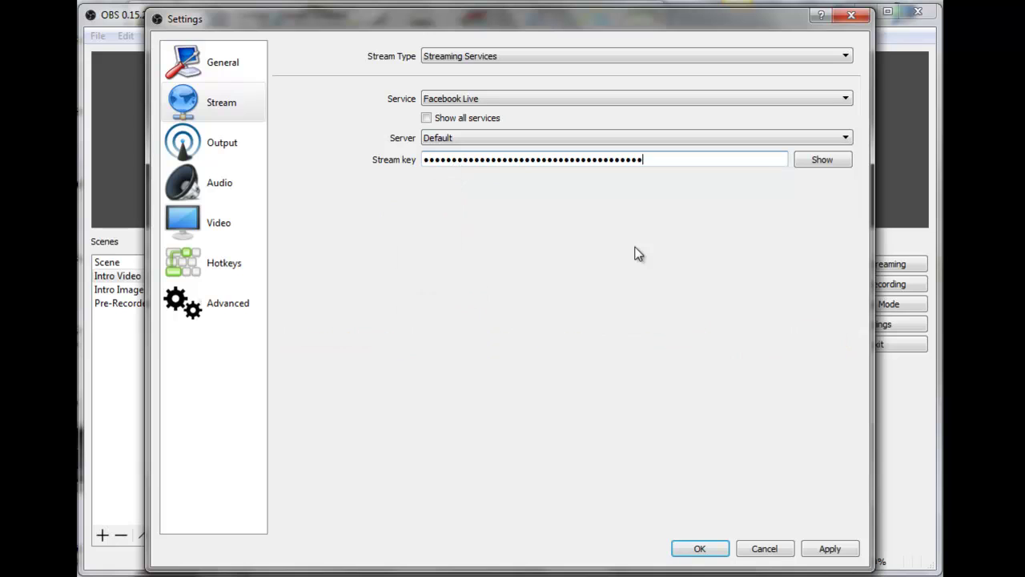
left_click(818, 159)
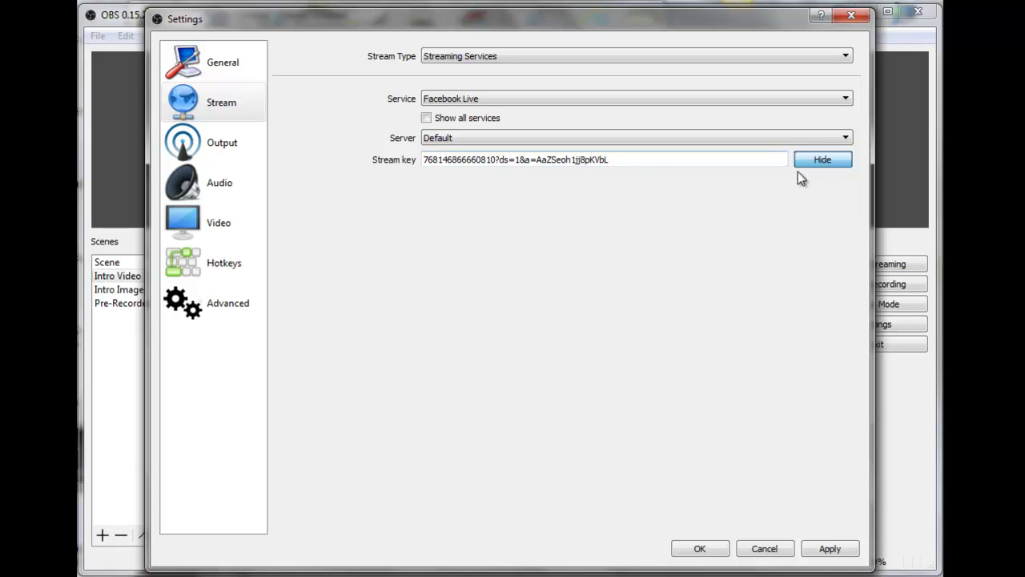
left_click(822, 160)
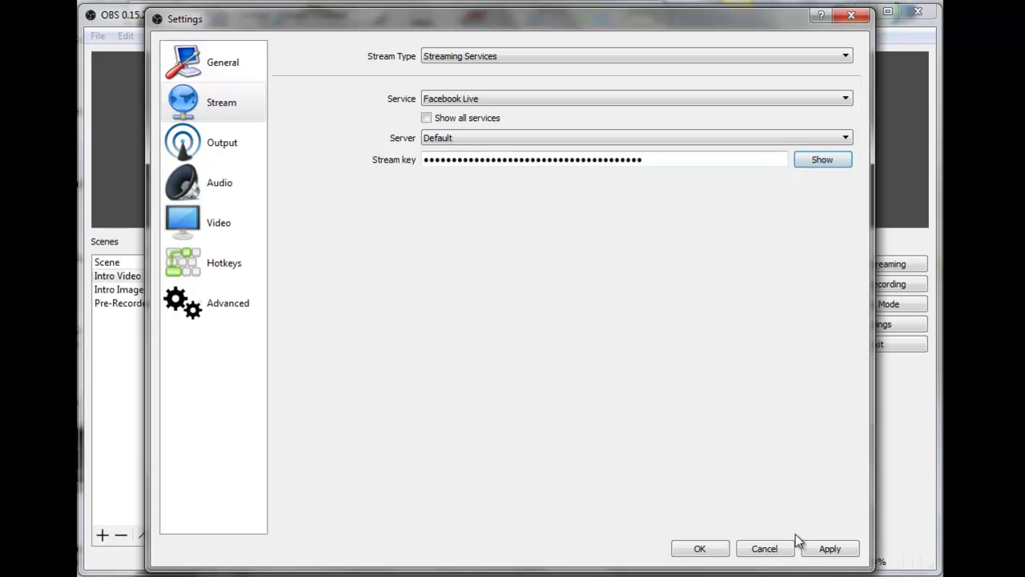
left_click(830, 553)
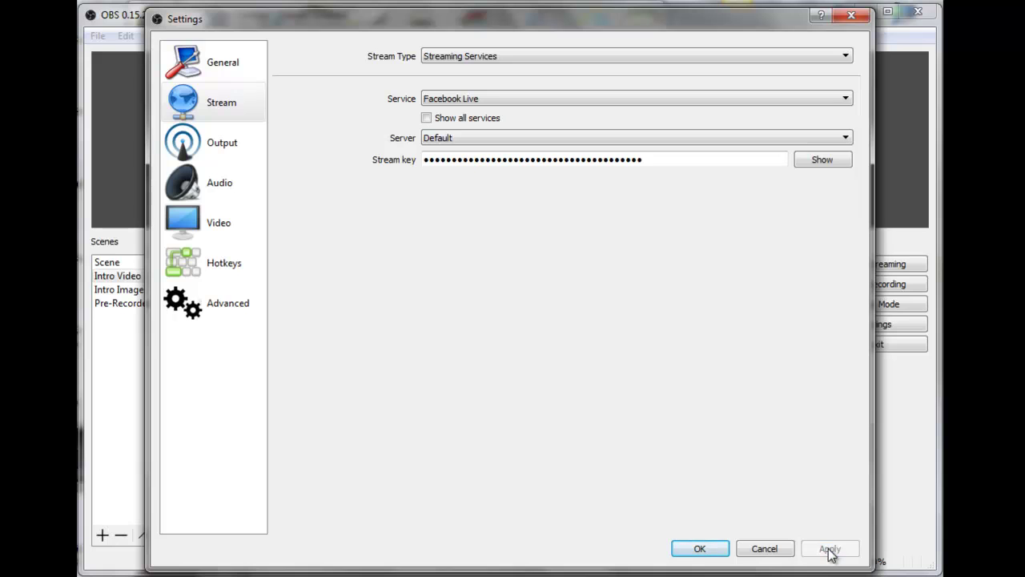
Close the settings, shrink the OBS window to the lower half of the screen, and bring up the Go Live on Facebook window above it.
left_click(700, 550)
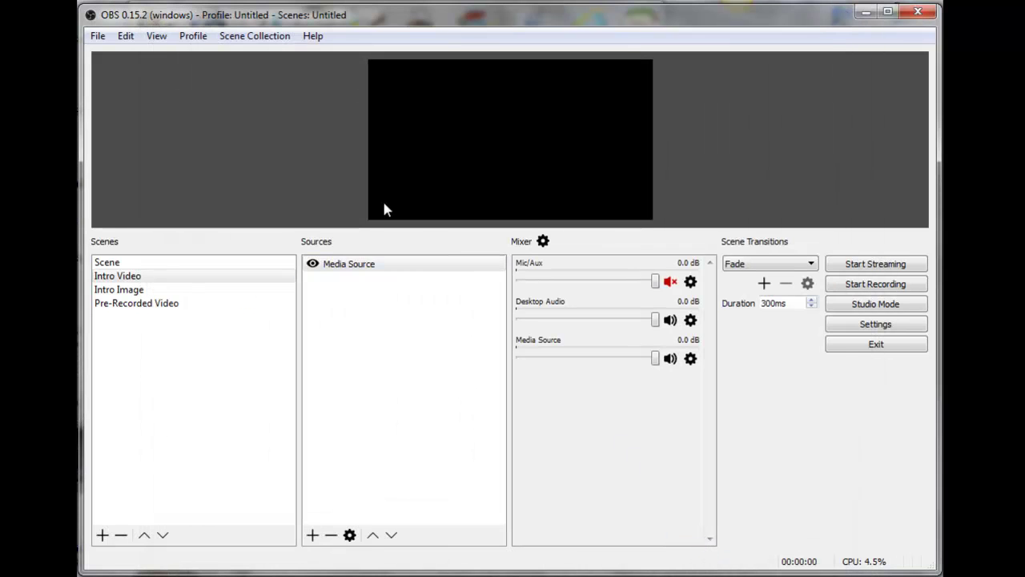
left_click_drag(433, 8, 476, 280)
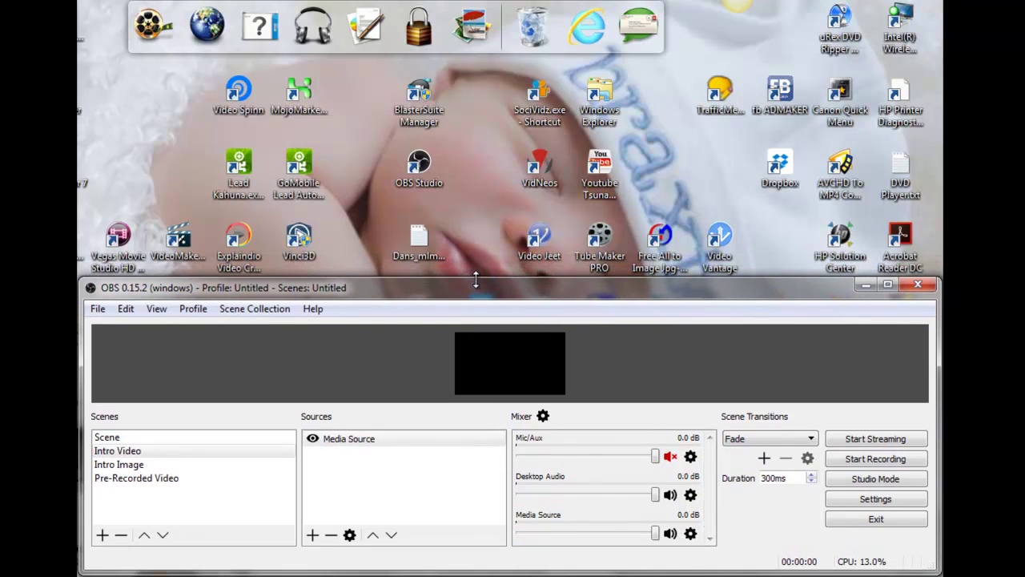
key("alt+Tab")
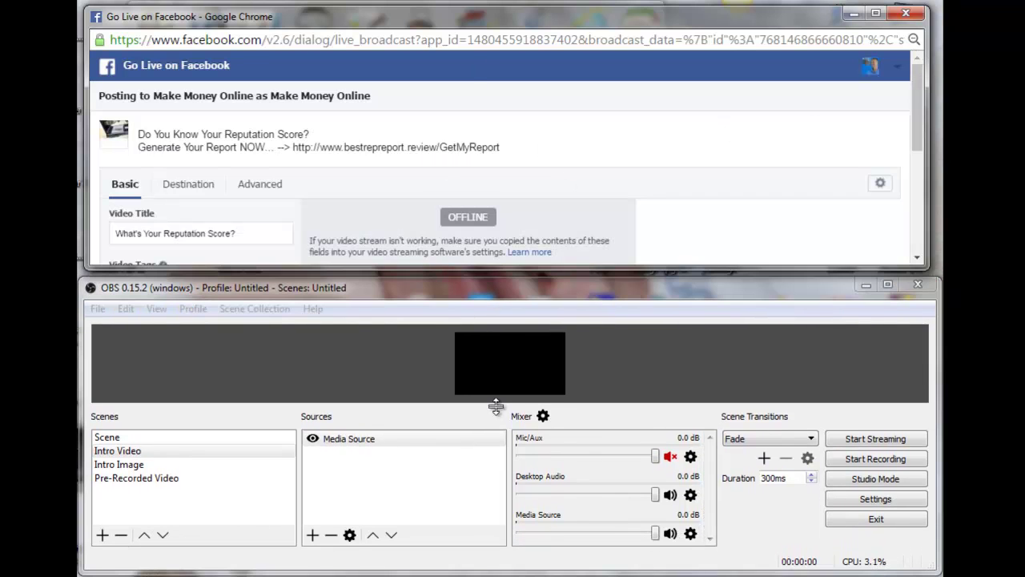
left_click(469, 329)
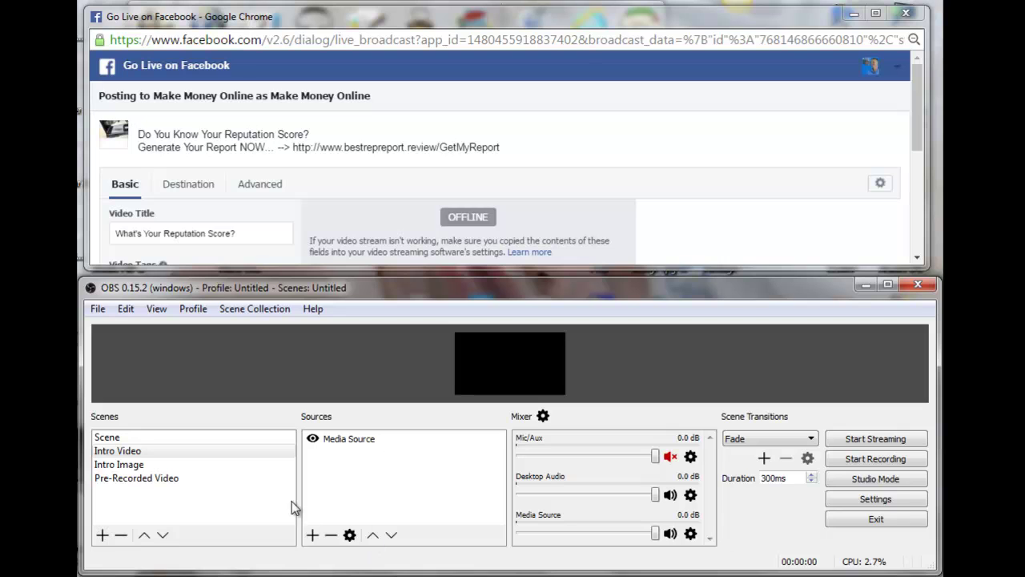
Close the extra Create Live Stream To Facebook browser window and bring the broadcast form's Go Live option into view.
left_click_drag(916, 140, 928, 263)
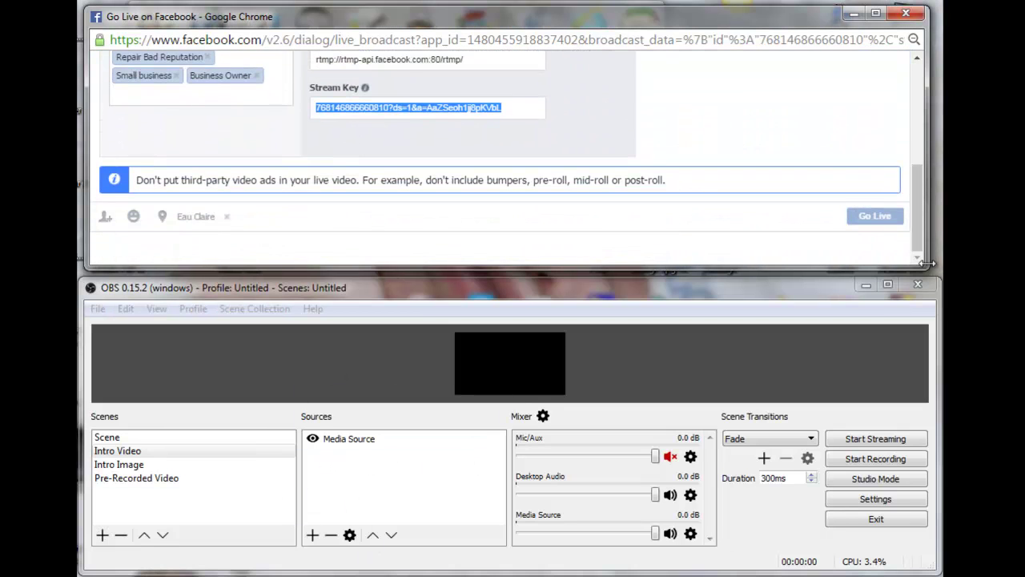
left_click(826, 125)
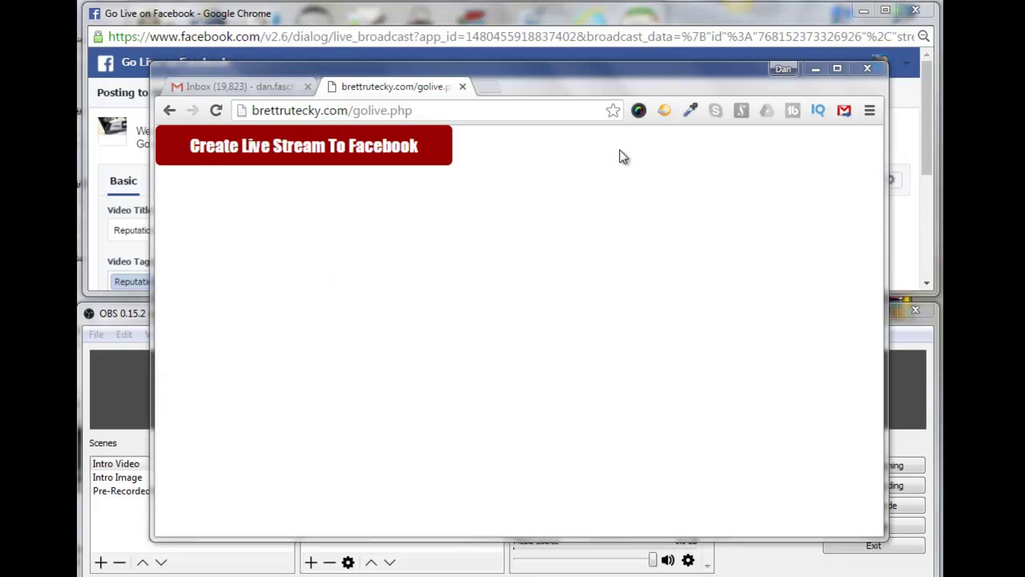
left_click(869, 70)
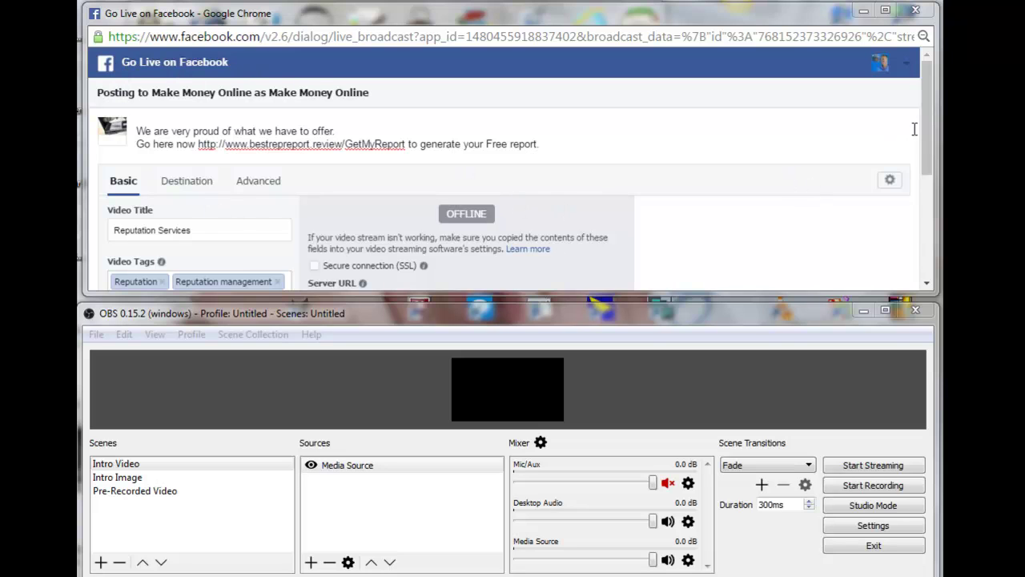
left_click_drag(928, 132, 935, 243)
left_click(776, 157)
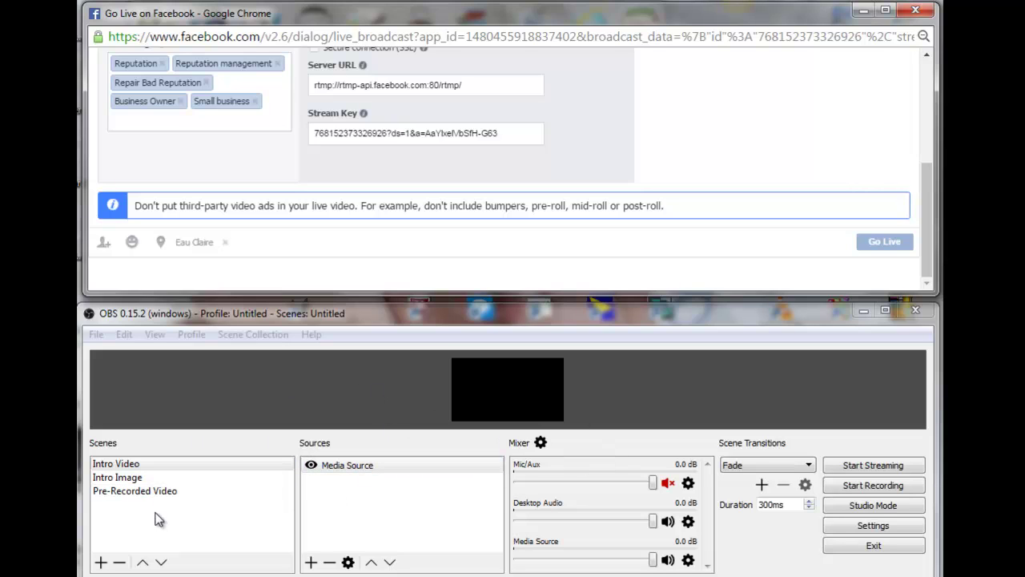
Make Intro Image the active scene and start streaming to Facebook.
left_click(120, 466)
left_click(107, 465)
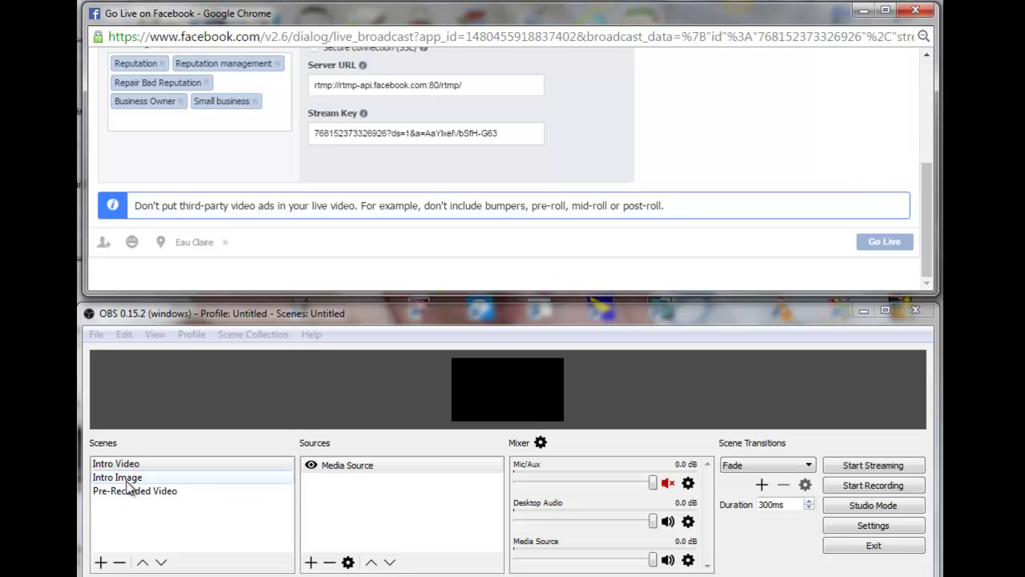
left_click(125, 481)
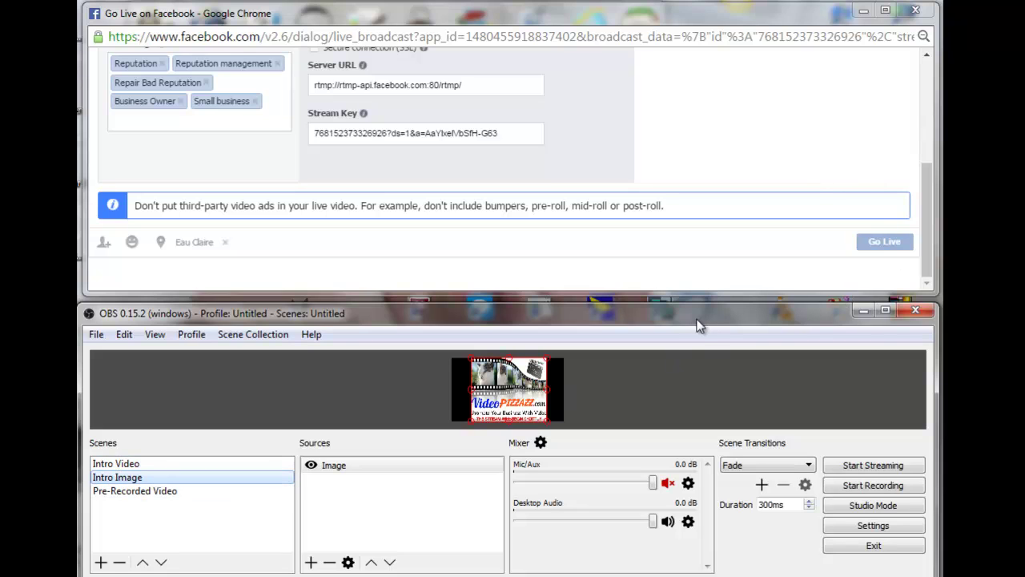
left_click(875, 468)
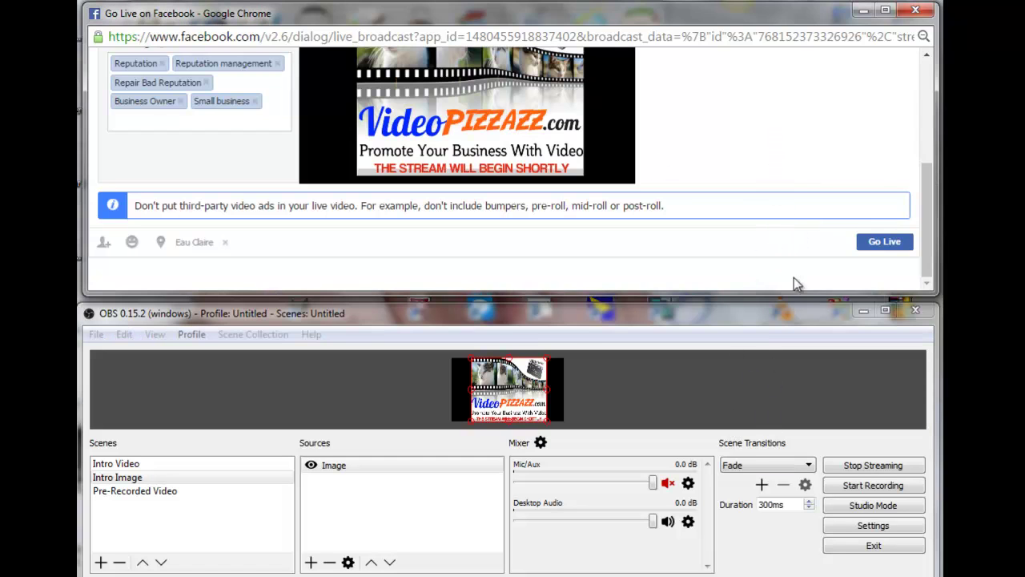
Switch the stream to the Intro Video scene and publish the Facebook broadcast live.
left_click(125, 464)
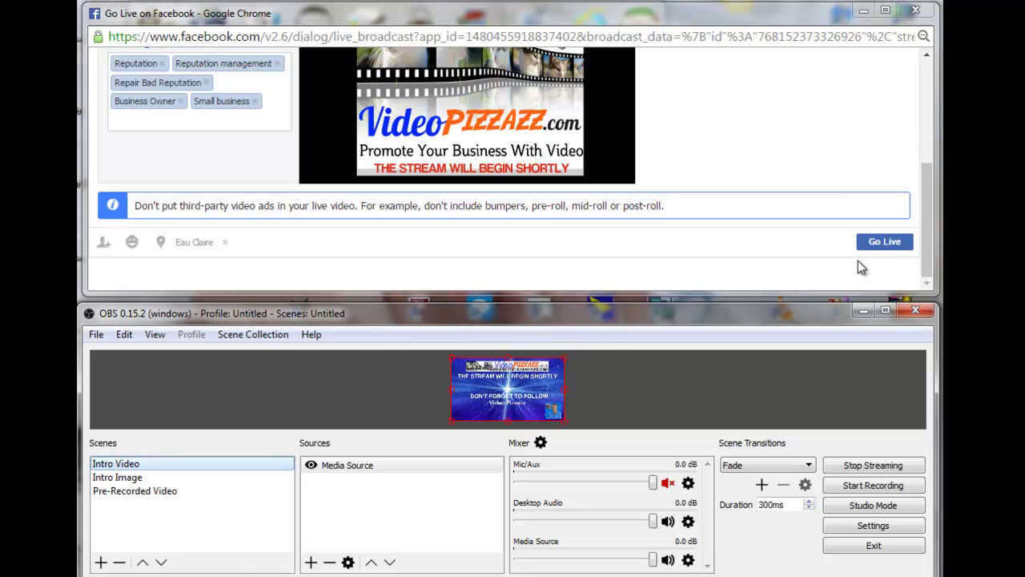
left_click(881, 243)
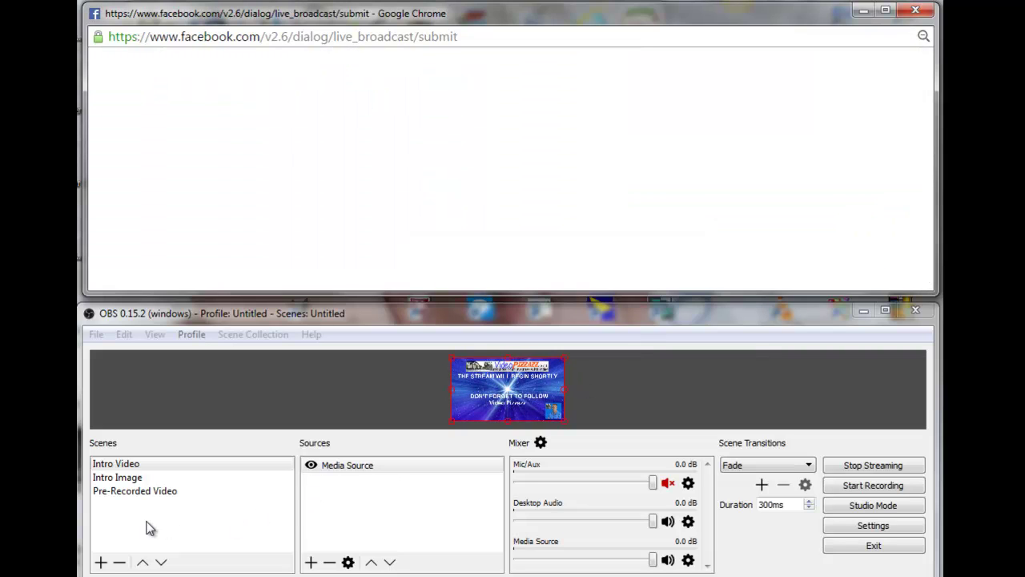
Switch the live broadcast to the Pre-Recorded Video scene and stop streaming once it has played.
left_click(131, 498)
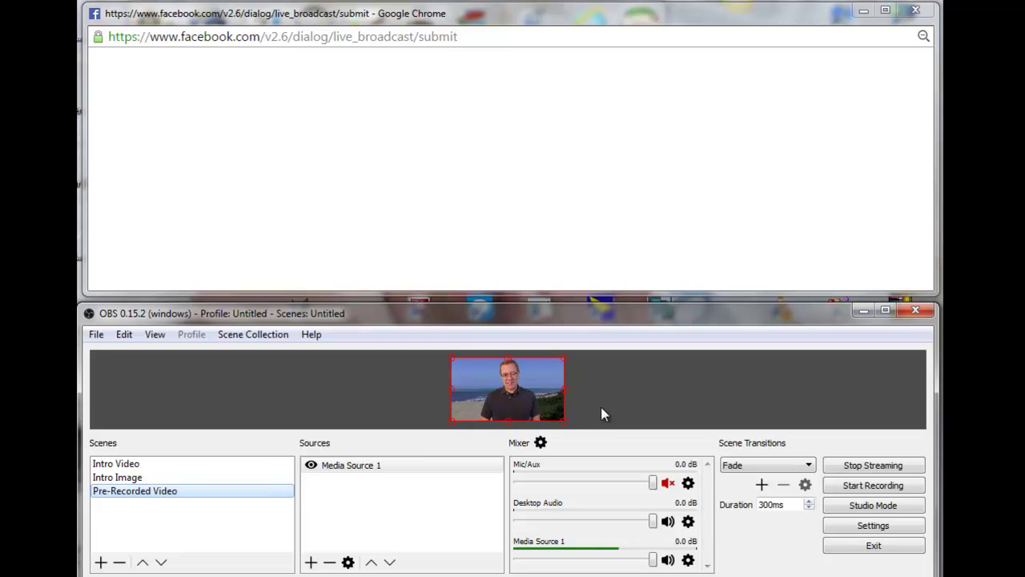
left_click(856, 473)
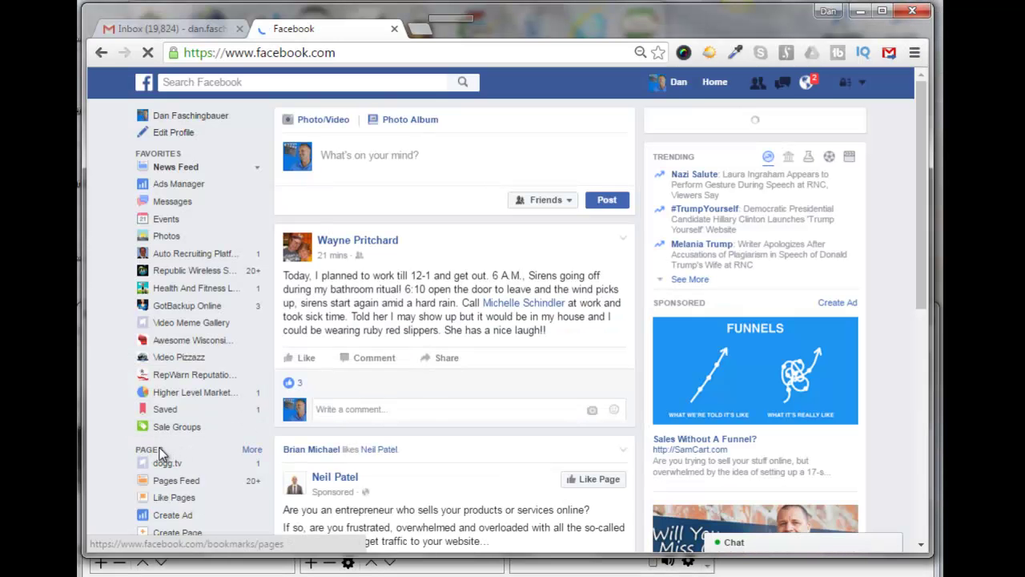
Open the Make Money Online Page on Facebook, find the newly shared live video post, and toggle its sound.
left_click(161, 452)
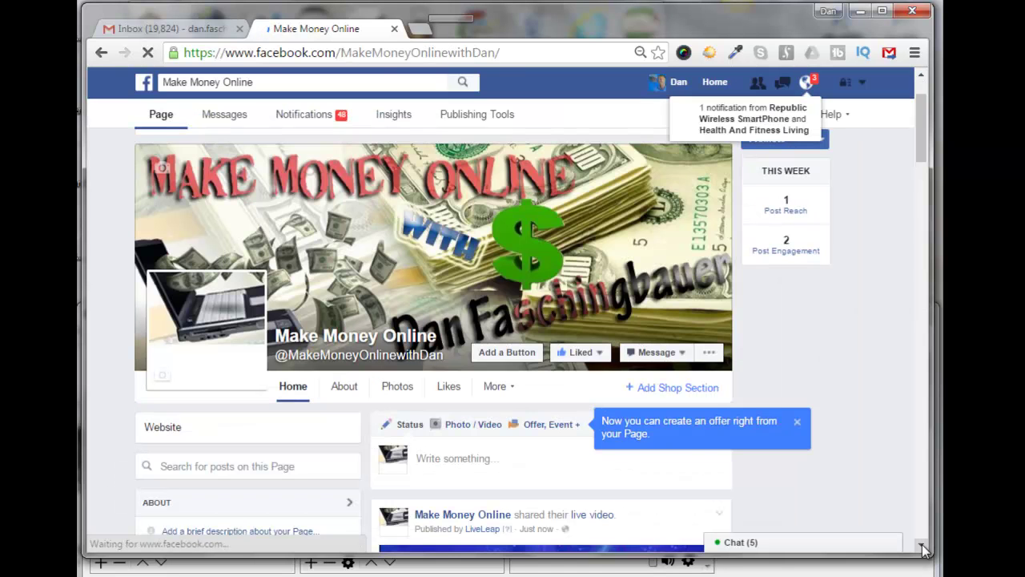
left_click(921, 545)
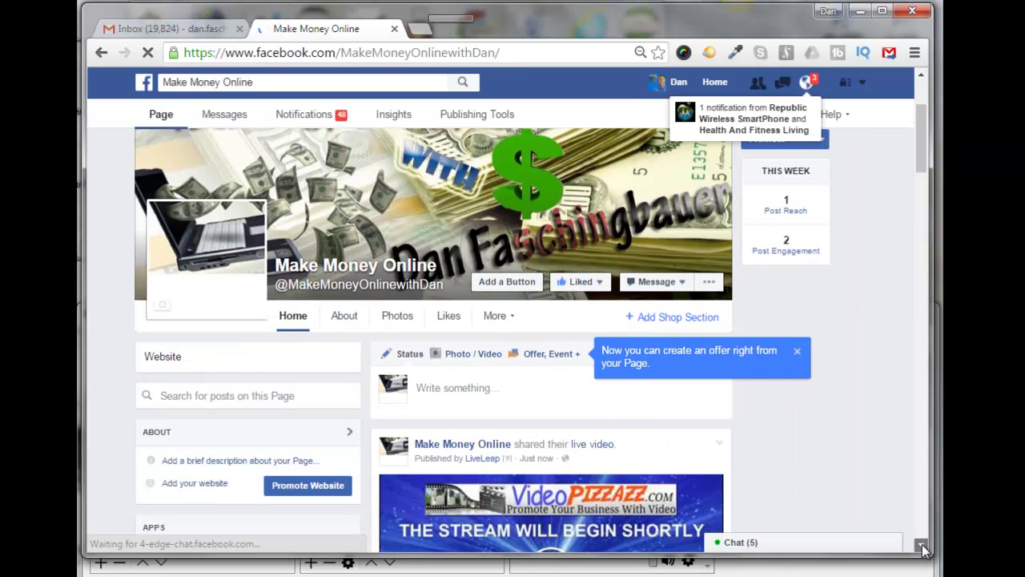
left_click(922, 547)
left_click(922, 547)
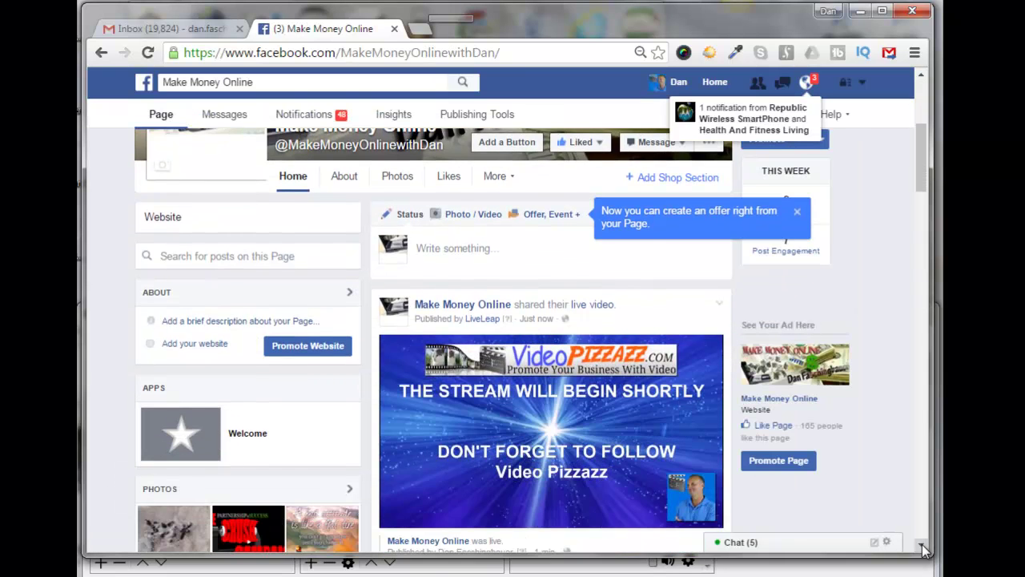
left_click(923, 547)
left_click(923, 547)
left_click(923, 547)
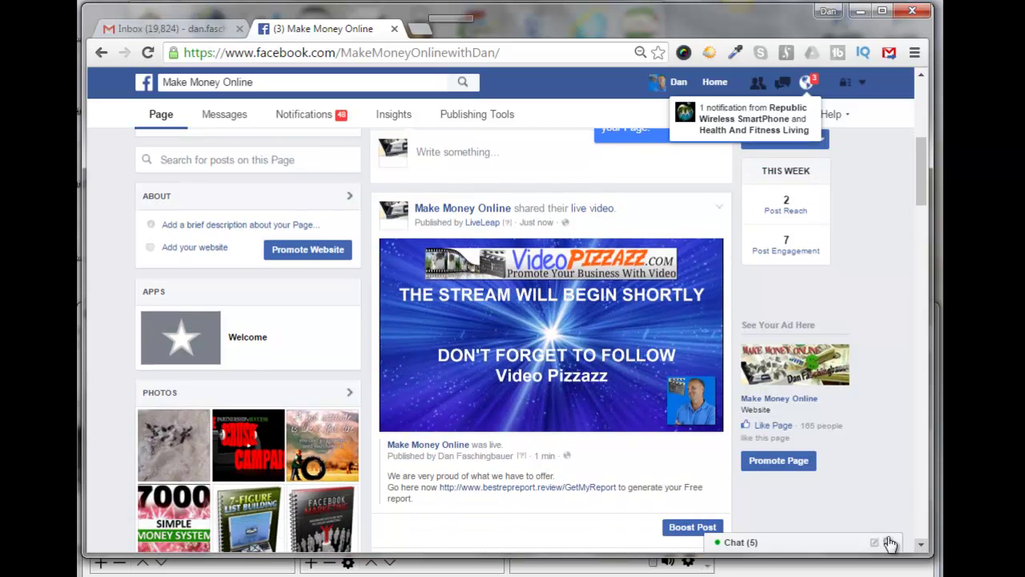
left_click(652, 411)
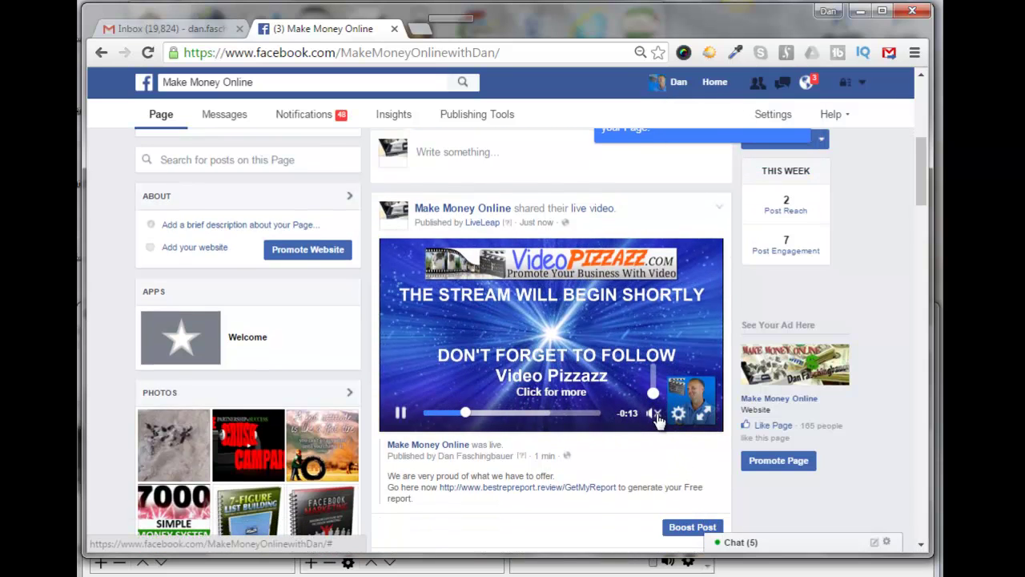